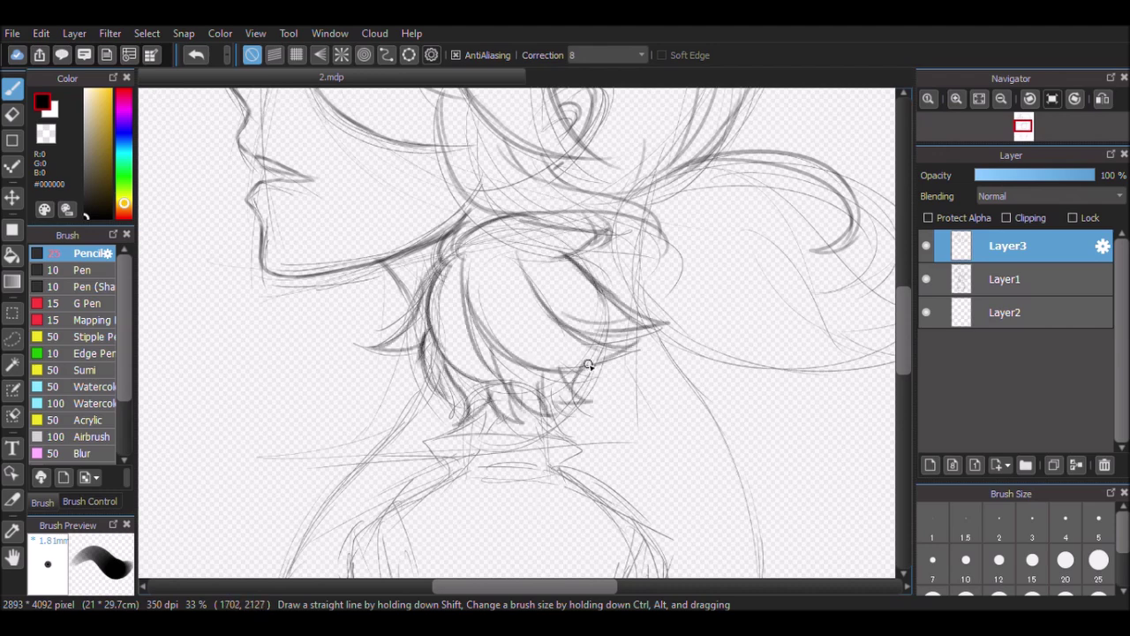
# Trace the small figure's collar, the large figure's outer body line and the ponytail over the rough sketch on Layer3.
pyautogui.scroll(-2, 490, 430)
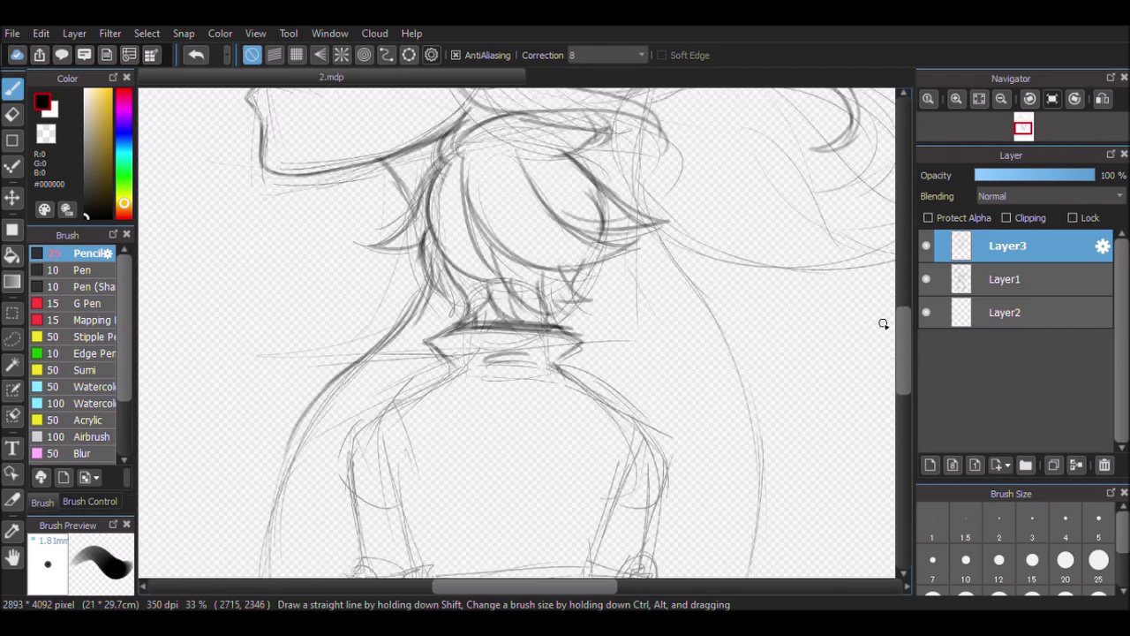
pyautogui.scroll(-3, 757, 345)
pyautogui.scroll(5, 901, 350)
pyautogui.hscroll(2, 901, 350)
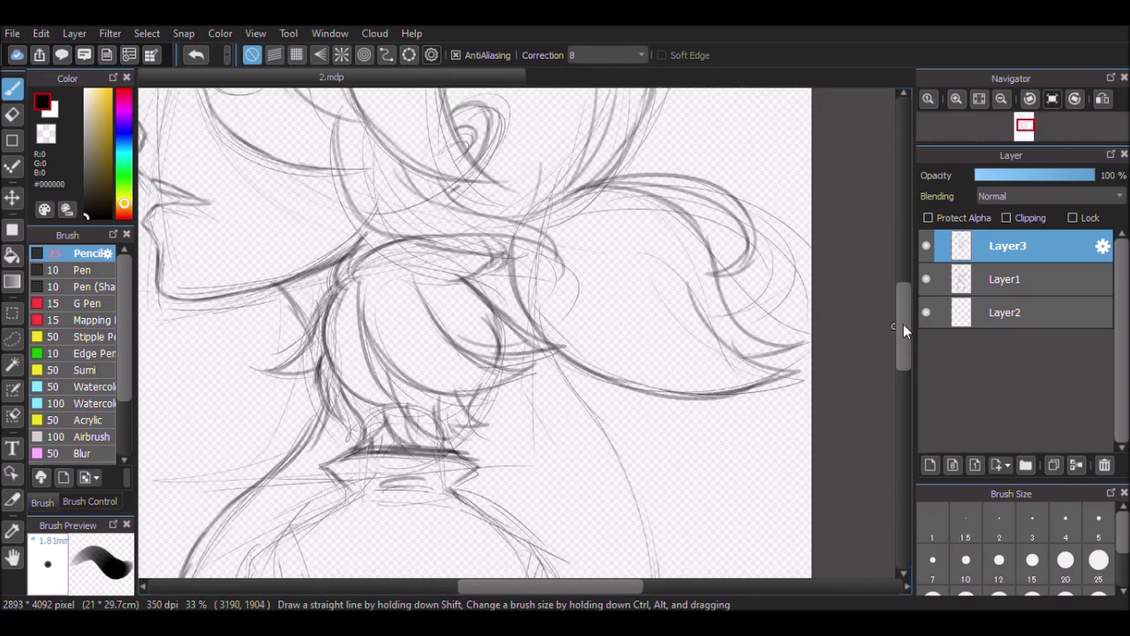
pyautogui.click(926, 279)
pyautogui.click(979, 99)
pyautogui.click(925, 279)
pyautogui.scroll(3, 537, 494)
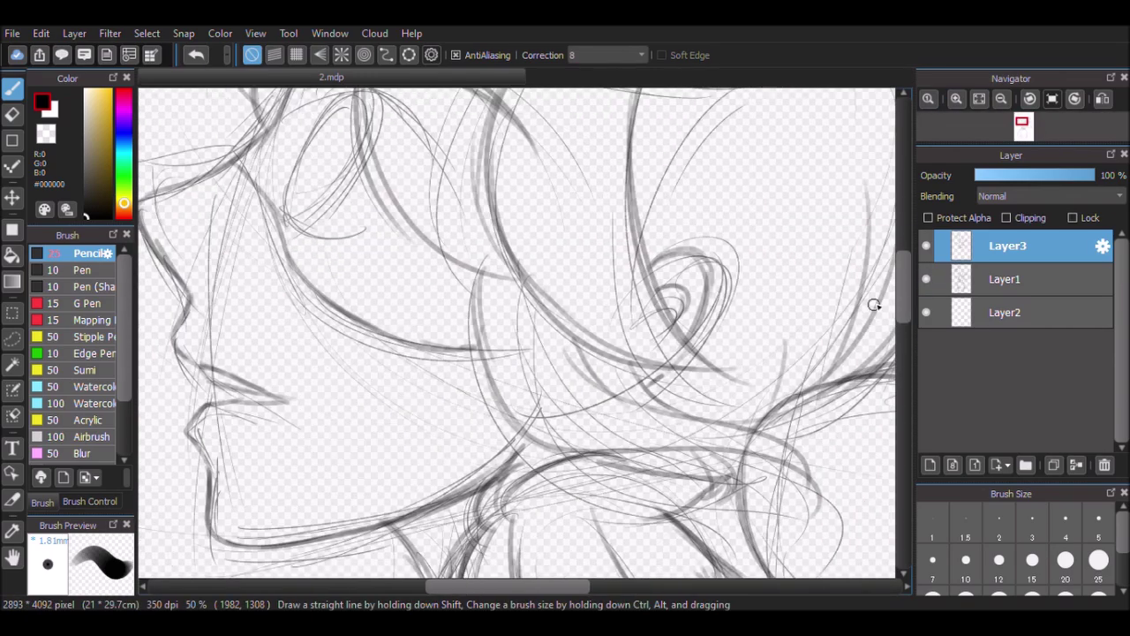
# Trace the large profile's eye, including its upper lash line and the curve beneath it.
pyautogui.moveTo(364, 190); pyautogui.dragTo(458, 329)
pyautogui.moveTo(291, 323); pyautogui.dragTo(388, 340)
pyautogui.moveTo(371, 201); pyautogui.dragTo(310, 314)
# Trace the small figure's arm contours and the centre line of the jacket's back with a short crease at its lower end.
pyautogui.moveTo(901, 255); pyautogui.dragTo(901, 394)
pyautogui.moveTo(415, 265); pyautogui.dragTo(446, 477)
pyautogui.moveTo(653, 173)
pyautogui.mouseDown()
pyautogui.moveTo(763, 273)
pyautogui.moveTo(705, 348)
pyautogui.mouseUp()
pyautogui.moveTo(795, 176); pyautogui.dragTo(724, 335)
pyautogui.scroll(-2, 603, 389)
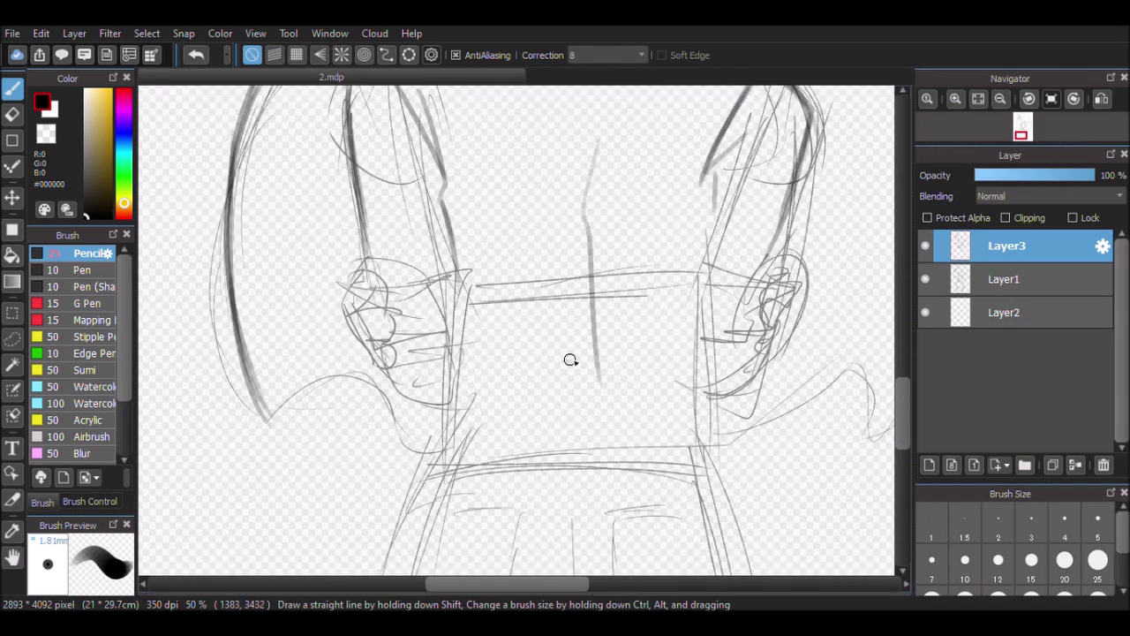
pyautogui.moveTo(593, 243); pyautogui.dragTo(598, 481)
pyautogui.moveTo(565, 464); pyautogui.dragTo(634, 457)
# Trace the left sleeve cuff and the fingers gripping the small figure's left arm.
pyautogui.moveTo(388, 386); pyautogui.dragTo(461, 375)
pyautogui.moveTo(460, 380)
pyautogui.mouseDown()
pyautogui.moveTo(449, 500)
pyautogui.moveTo(389, 475)
pyautogui.mouseUp()
pyautogui.moveTo(402, 388); pyautogui.dragTo(356, 421)
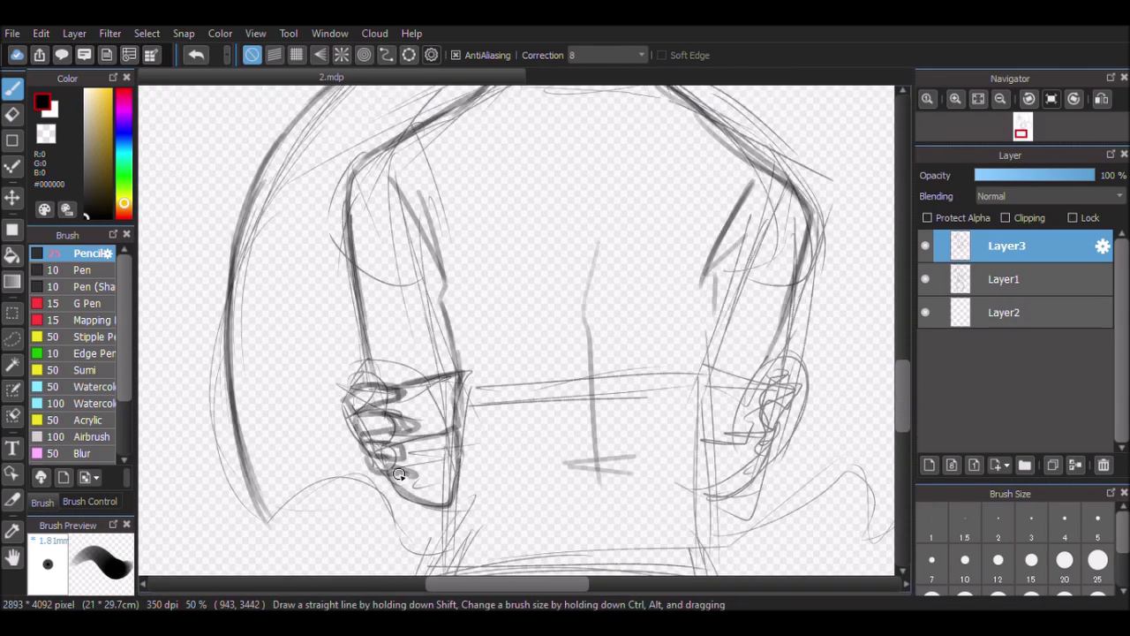
pyautogui.moveTo(386, 463); pyautogui.dragTo(415, 495)
# Trace the right forearm, the jacket's right side and the fingers gripping the right arm.
pyautogui.moveTo(795, 291); pyautogui.dragTo(772, 389)
pyautogui.moveTo(719, 273); pyautogui.dragTo(697, 556)
pyautogui.moveTo(785, 380); pyautogui.dragTo(702, 388)
pyautogui.moveTo(755, 410); pyautogui.dragTo(731, 441)
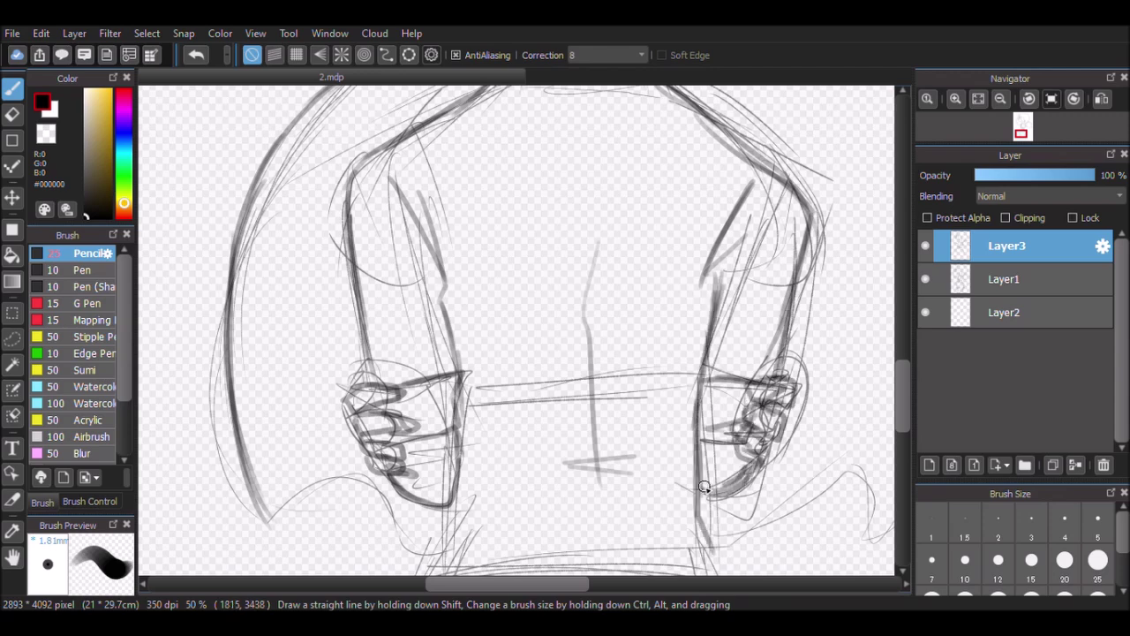
# Trace the jacket's lower hem, the trouser legs and the two back pockets.
pyautogui.scroll(-3, 721, 488)
pyautogui.scroll(-1, 794, 371)
pyautogui.moveTo(423, 296)
pyautogui.mouseDown()
pyautogui.moveTo(735, 289)
pyautogui.moveTo(742, 413)
pyautogui.mouseUp()
pyautogui.moveTo(450, 296); pyautogui.dragTo(517, 299)
pyautogui.moveTo(609, 292)
pyautogui.mouseDown()
pyautogui.moveTo(618, 360)
pyautogui.moveTo(689, 300)
pyautogui.mouseUp()
# Hide the rough sketch on Layer1 and add a strand line beneath the ponytail next to the short hair.
pyautogui.hotkey('ctrl', '-')
pyautogui.scroll(1, 902, 318)
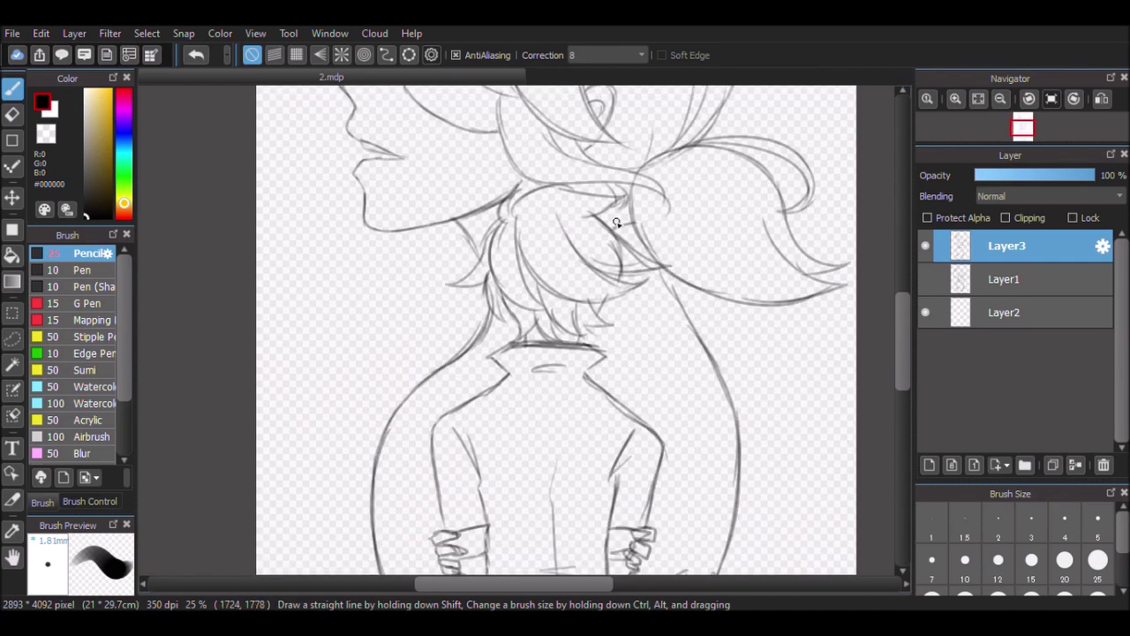
pyautogui.scroll(-2, 511, 356)
pyautogui.scroll(4, 520, 365)
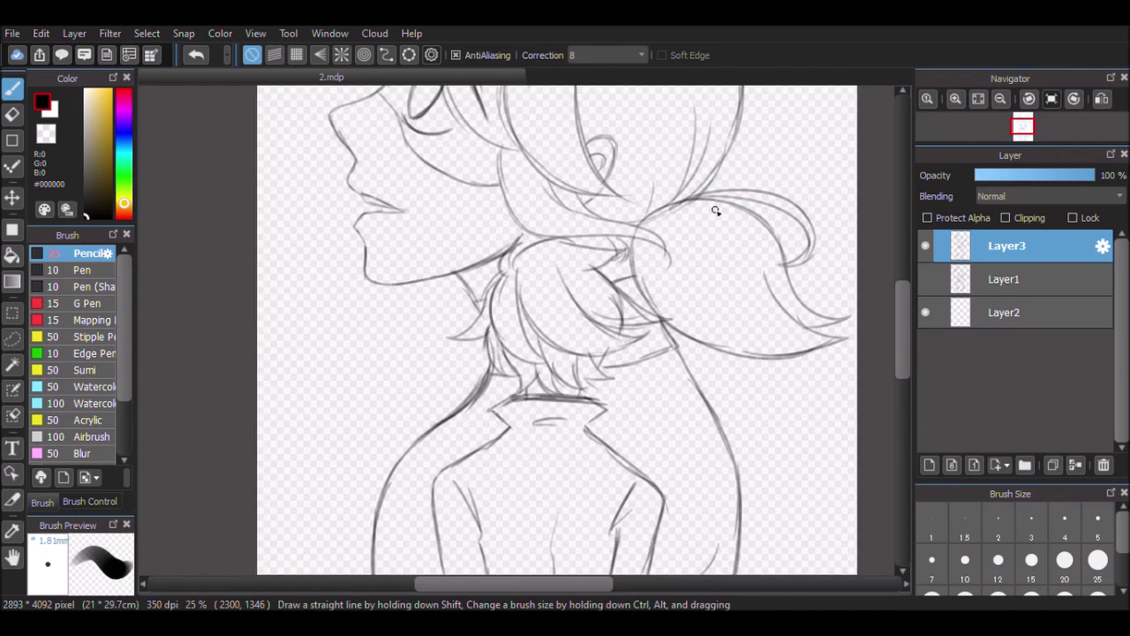
pyautogui.scroll(1, 528, 141)
pyautogui.scroll(-6, 549, 439)
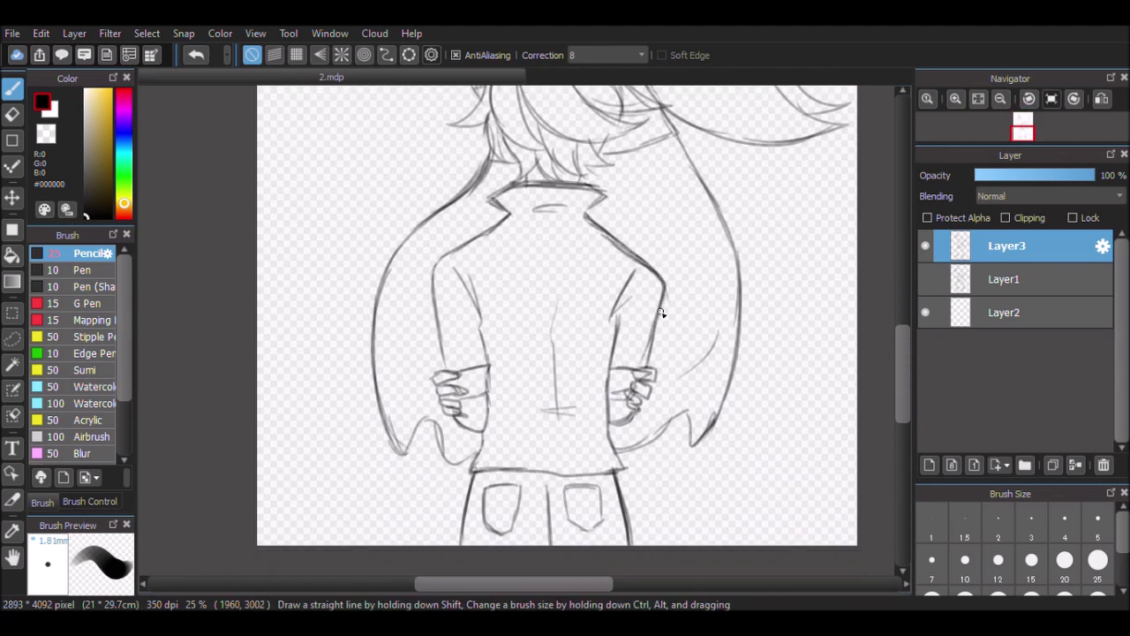
# Clean up and darken the finger lines of both hands on the small figure's arms.
pyautogui.scroll(2, 660, 313)
pyautogui.scroll(4, 485, 322)
pyautogui.scroll(-2, 904, 345)
pyautogui.scroll(2, 206, 144)
pyautogui.press('e')
pyautogui.press('b')
pyautogui.hotkey('ctrl', 'z')
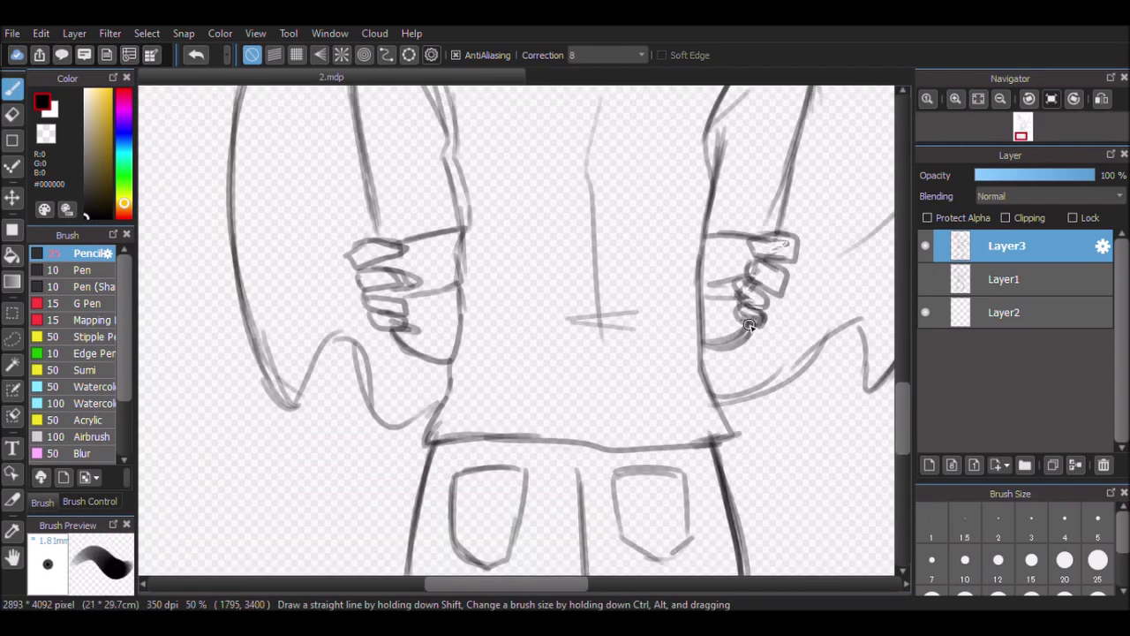
pyautogui.hotkey('ctrl', 'z')
pyautogui.moveTo(363, 243); pyautogui.dragTo(415, 265)
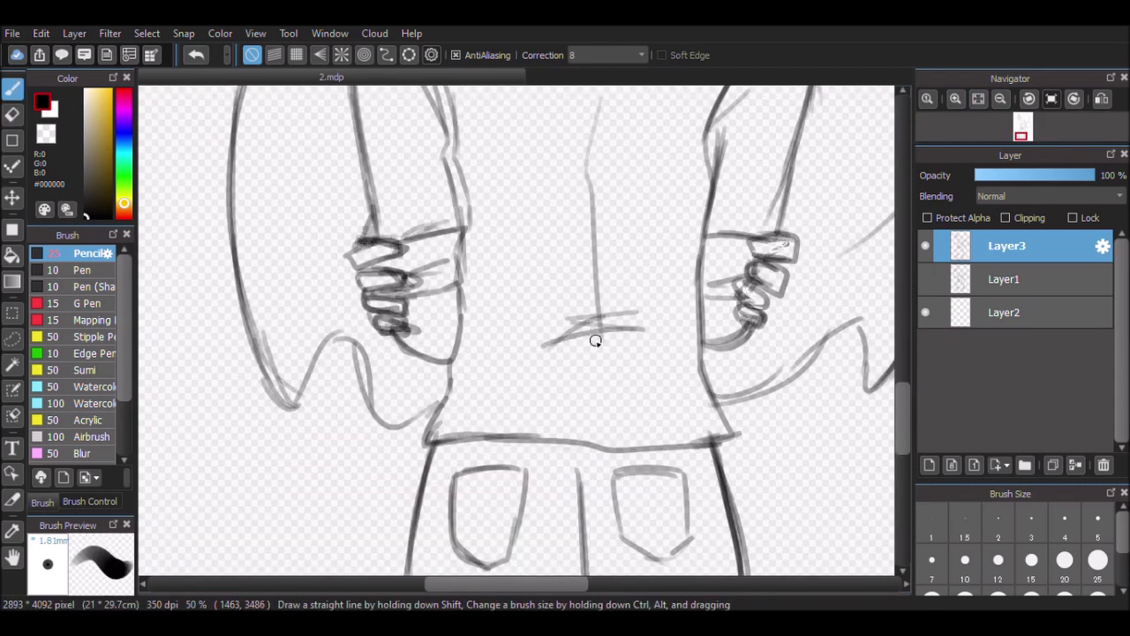
# Rework the crease marks at the lower back of the jacket.
pyautogui.press('e')
pyautogui.moveTo(618, 320)
pyautogui.mouseDown()
pyautogui.moveTo(647, 393)
pyautogui.moveTo(593, 371)
pyautogui.mouseUp()
pyautogui.press('b')
pyautogui.scroll(-2, 541, 237)
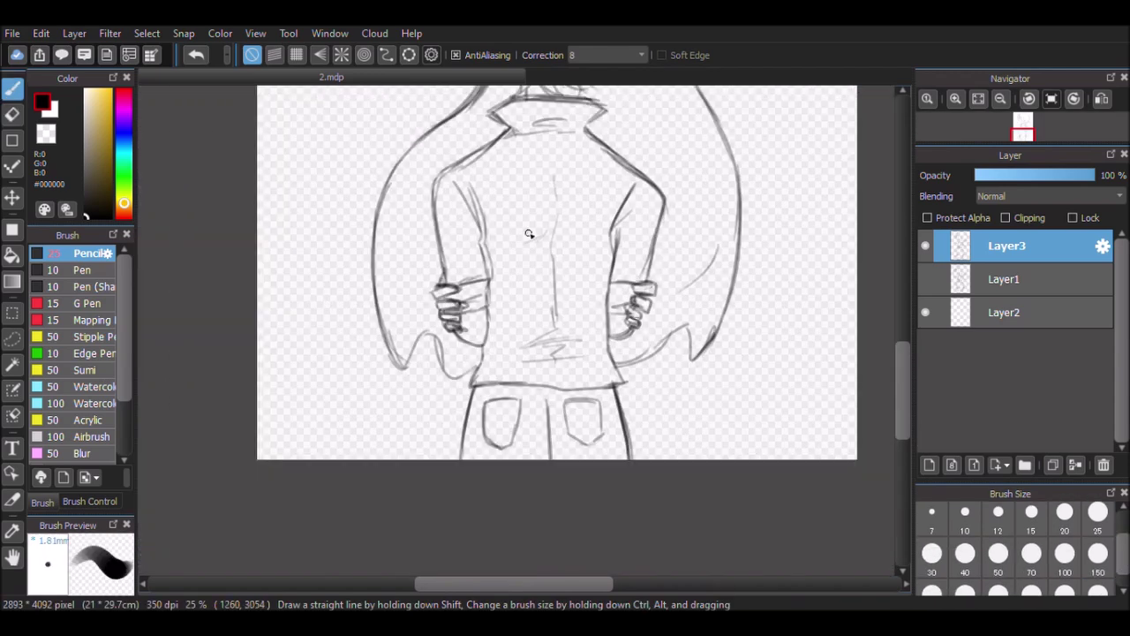
pyautogui.scroll(2, 614, 446)
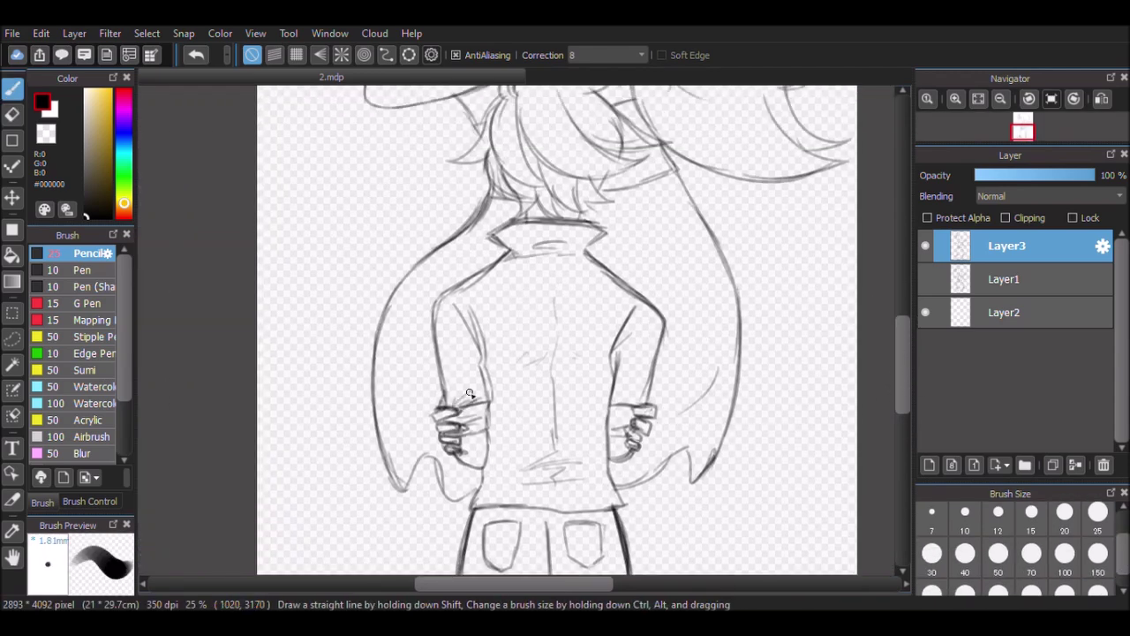
# Remove the small figure's angular shoulder lines and redraw the right shoulder with a rounder contour.
pyautogui.scroll(3, 903, 299)
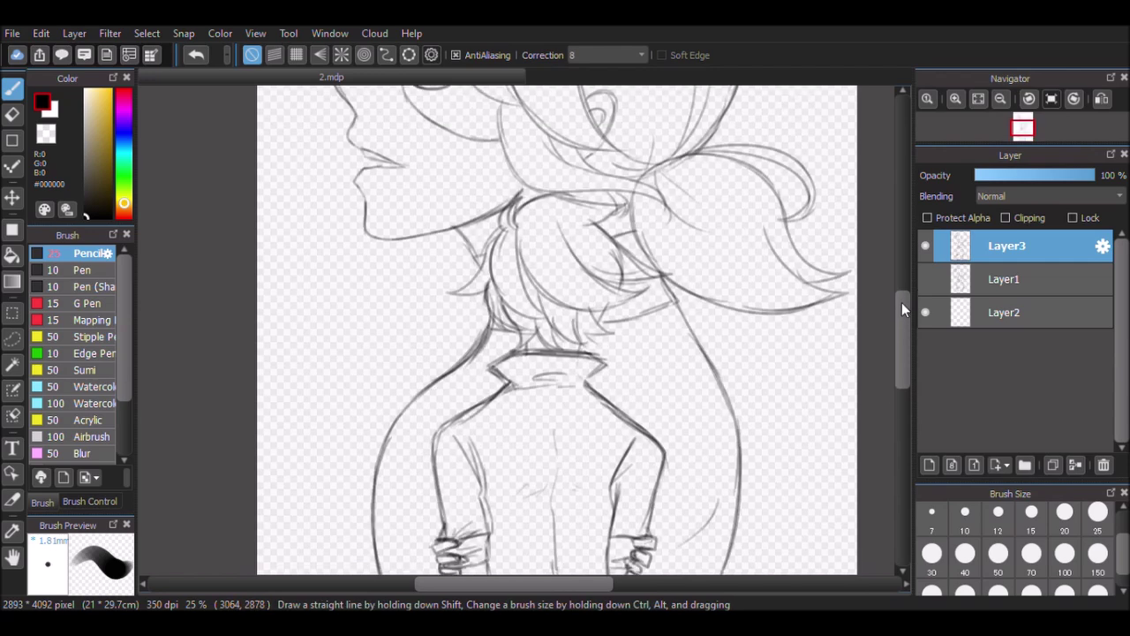
pyautogui.scroll(-2, 511, 514)
pyautogui.scroll(3, 493, 505)
pyautogui.moveTo(495, 393); pyautogui.dragTo(419, 415)
pyautogui.moveTo(611, 396)
pyautogui.mouseDown()
pyautogui.moveTo(682, 412)
pyautogui.moveTo(720, 493)
pyautogui.mouseUp()
pyautogui.moveTo(512, 387); pyautogui.dragTo(412, 446)
pyautogui.moveTo(481, 362); pyautogui.dragTo(452, 415)
pyautogui.moveTo(613, 394); pyautogui.dragTo(687, 412)
pyautogui.scroll(-3, 409, 283)
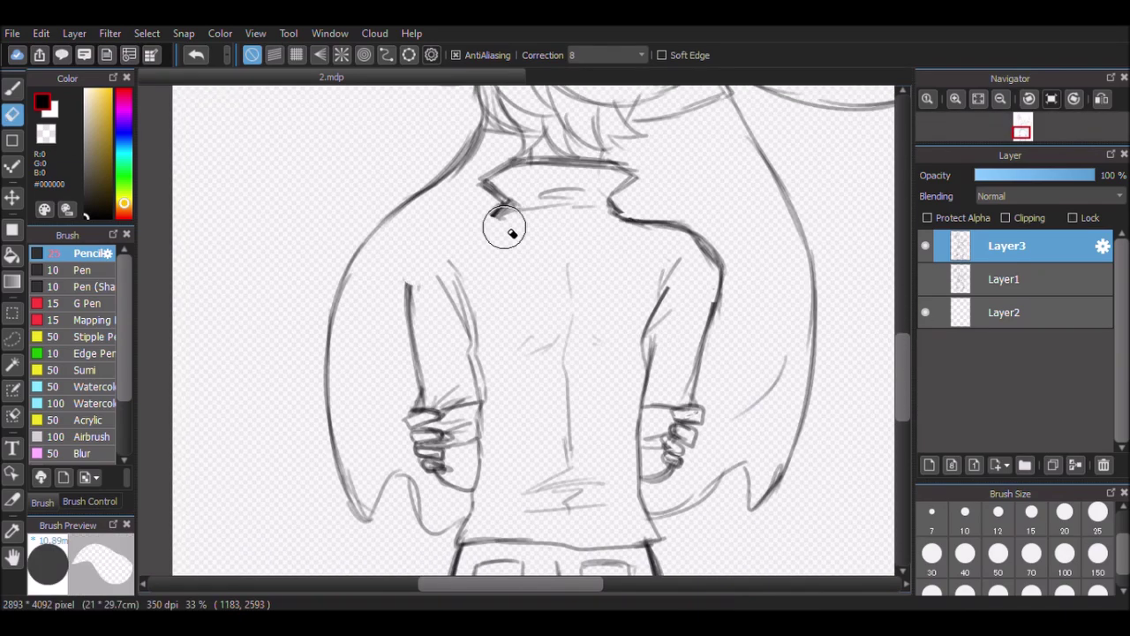
# Redraw the left shoulder rounded, refine the right shoulder's contour and add fold lines inside the sleeves.
pyautogui.moveTo(504, 199); pyautogui.dragTo(408, 292)
pyautogui.moveTo(619, 198); pyautogui.dragTo(695, 304)
pyautogui.press('e')
pyautogui.moveTo(711, 217)
pyautogui.mouseDown()
pyautogui.moveTo(647, 256)
pyautogui.moveTo(644, 300)
pyautogui.mouseUp()
pyautogui.press('b')
pyautogui.moveTo(717, 194); pyautogui.dragTo(667, 256)
pyautogui.moveTo(732, 221); pyautogui.dragTo(705, 349)
pyautogui.scroll(-3, 544, 272)
pyautogui.scroll(3, 612, 203)
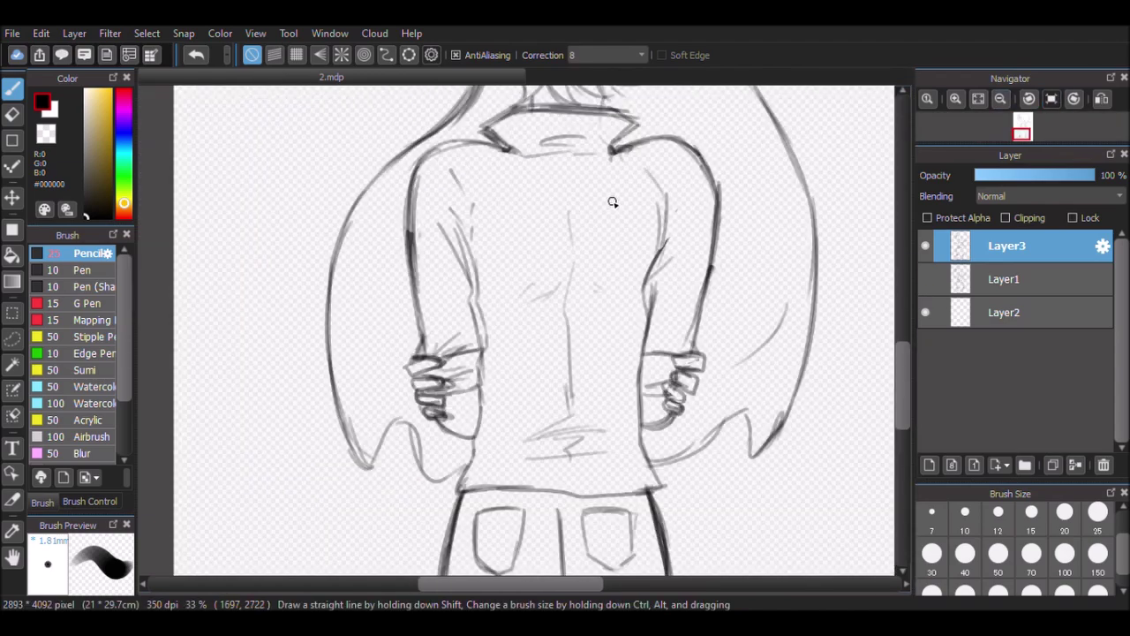
# Add a new layer directly above Layer1 and set the colour to light yellow #F6FF84.
pyautogui.scroll(-1, 576, 167)
pyautogui.moveTo(908, 330); pyautogui.dragTo(908, 256)
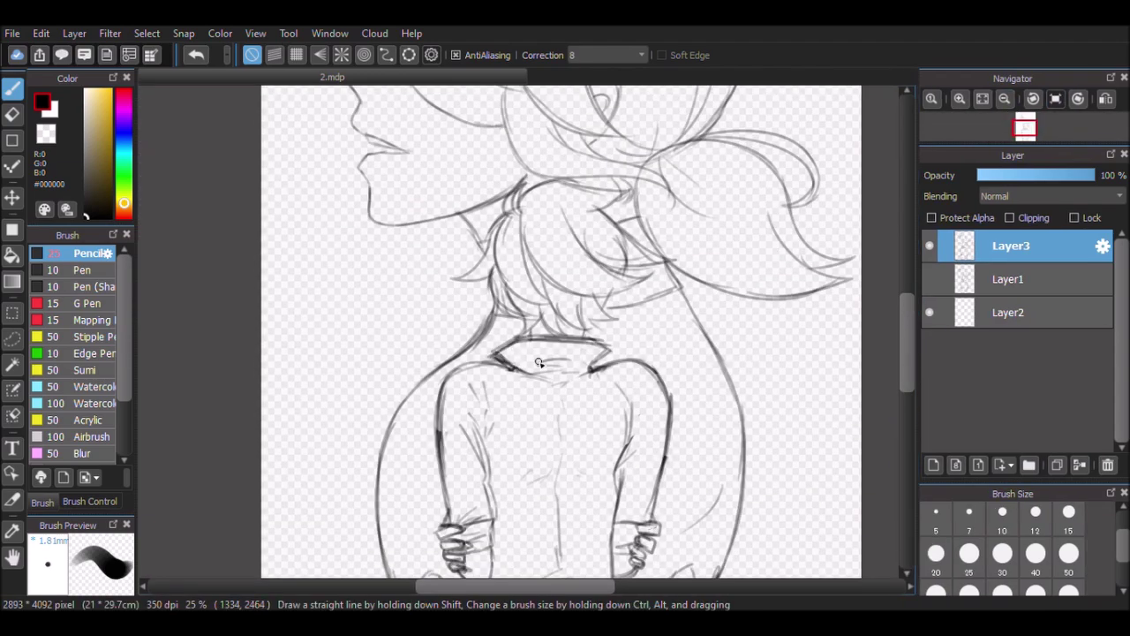
pyautogui.moveTo(906, 332); pyautogui.dragTo(906, 364)
pyautogui.scroll(1, 572, 381)
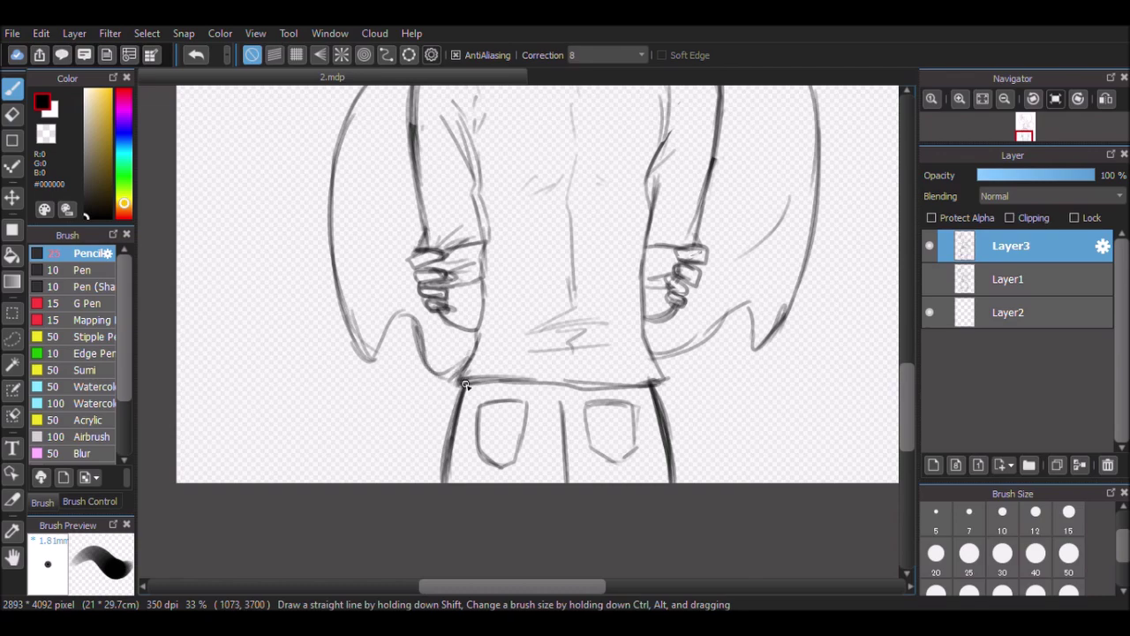
pyautogui.scroll(-3, 527, 410)
pyautogui.click(982, 280)
pyautogui.hotkey('ctrl', 'shift', 'n')
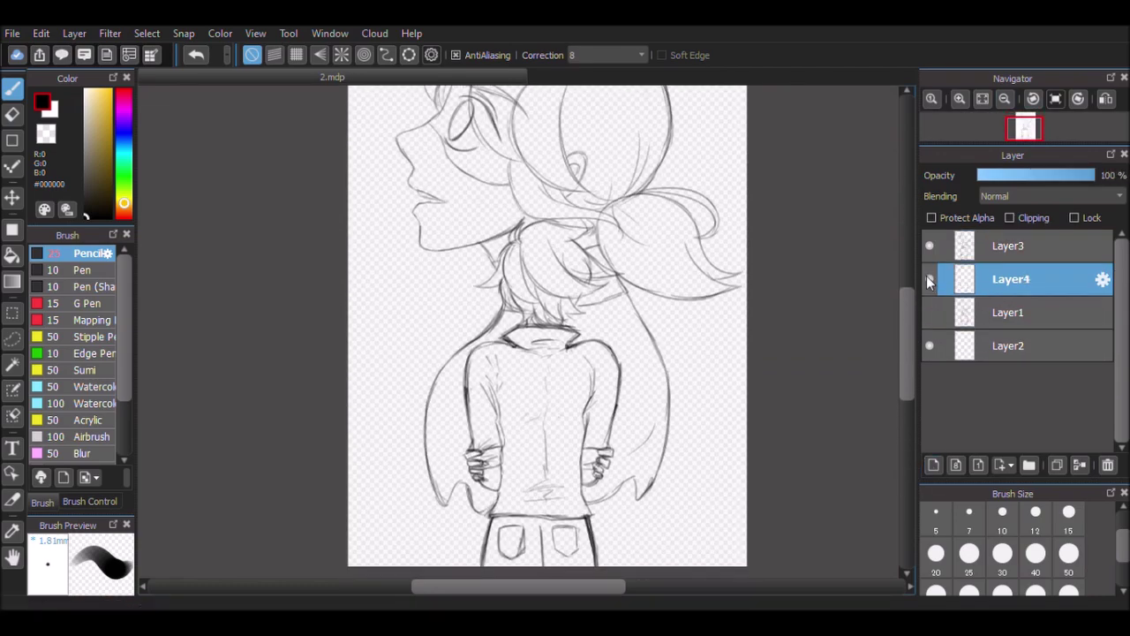
pyautogui.click(97, 89)
pyautogui.click(124, 208)
pyautogui.click(11, 255)
pyautogui.click(548, 177)
pyautogui.hotkey('ctrl', 'z')
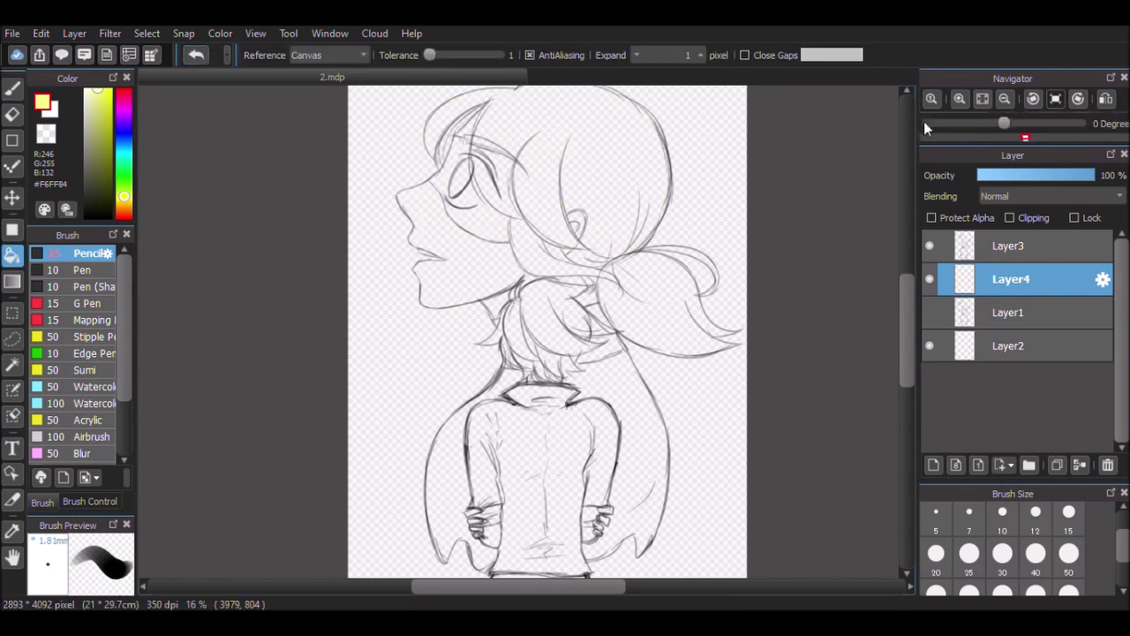
# Outline the large profile's face, chin and neck in yellow with the Mapping Pen at size 150.
pyautogui.click(89, 319)
pyautogui.scroll(-2, 1122, 562)
pyautogui.click(1036, 561)
pyautogui.moveTo(515, 132); pyautogui.dragTo(426, 167)
pyautogui.moveTo(401, 238); pyautogui.dragTo(433, 303)
pyautogui.moveTo(484, 344); pyautogui.dragTo(491, 367)
pyautogui.scroll(2, 494, 358)
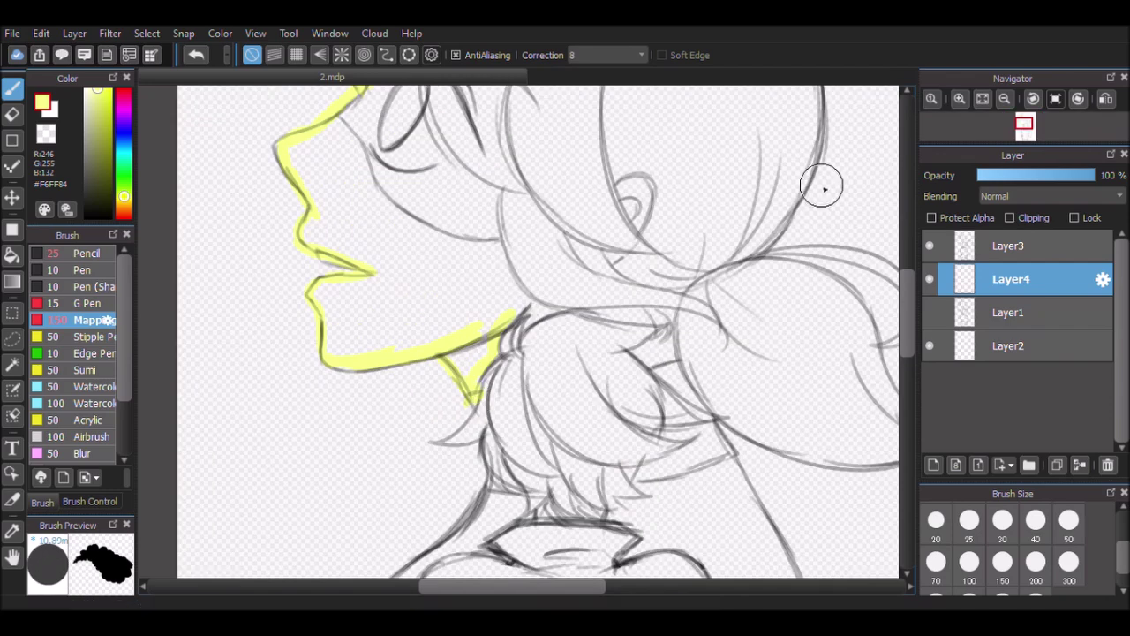
pyautogui.scroll(-3, 892, 313)
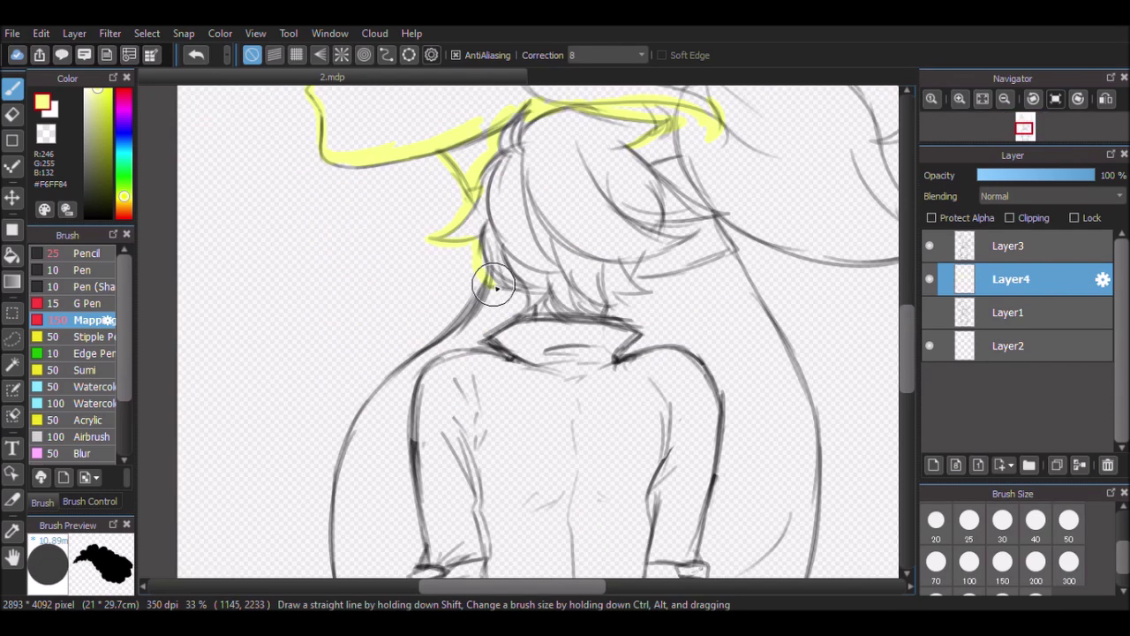
# Outline the left side of the large body, its wavy lower edge and the small figure's left arm in yellow.
pyautogui.moveTo(492, 284); pyautogui.dragTo(477, 364)
pyautogui.scroll(-2, 450, 323)
pyautogui.moveTo(446, 215)
pyautogui.mouseDown()
pyautogui.moveTo(361, 538)
pyautogui.moveTo(464, 563)
pyautogui.mouseUp()
pyautogui.moveTo(514, 178); pyautogui.dragTo(423, 285)
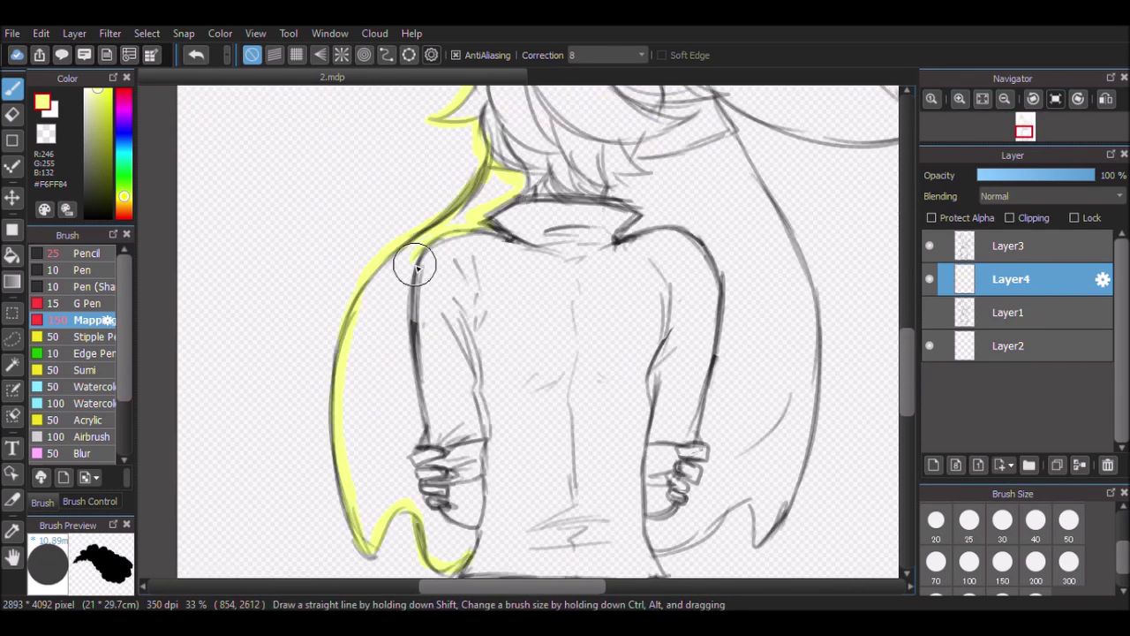
# Outline the back of the large head, the ponytail and the right edge of the short hair in yellow.
pyautogui.scroll(5, 452, 530)
pyautogui.moveTo(706, 209); pyautogui.dragTo(803, 398)
pyautogui.scroll(-2, 803, 398)
pyautogui.hscroll(3, 737, 314)
pyautogui.moveTo(629, 313)
pyautogui.mouseDown()
pyautogui.moveTo(719, 327)
pyautogui.moveTo(730, 401)
pyautogui.mouseUp()
pyautogui.scroll(-2, 730, 401)
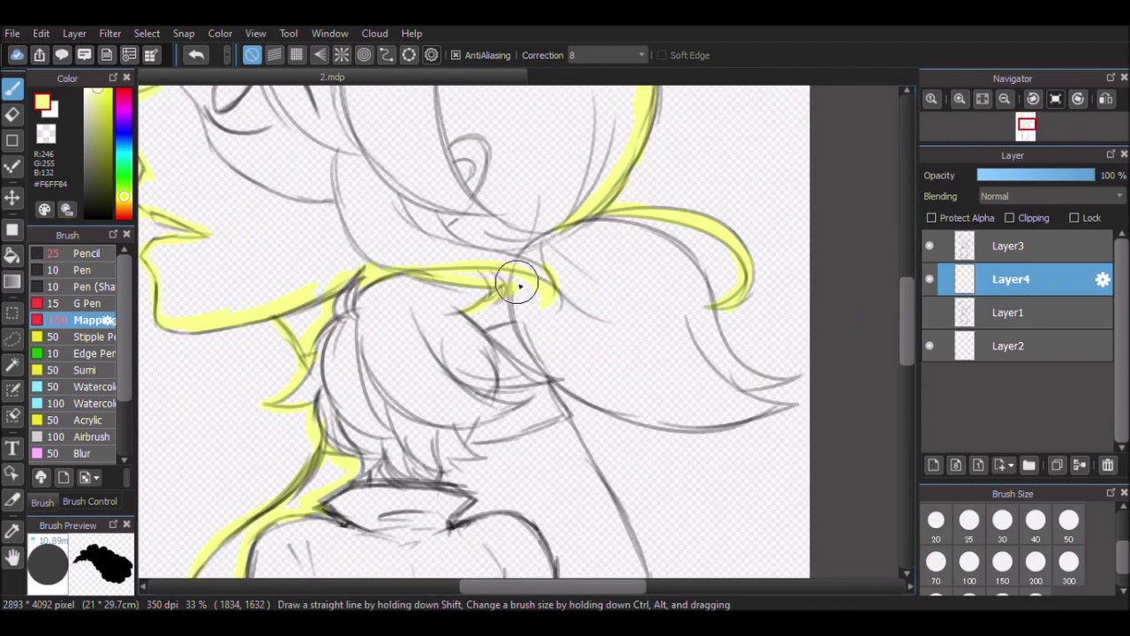
pyautogui.scroll(-2, 771, 404)
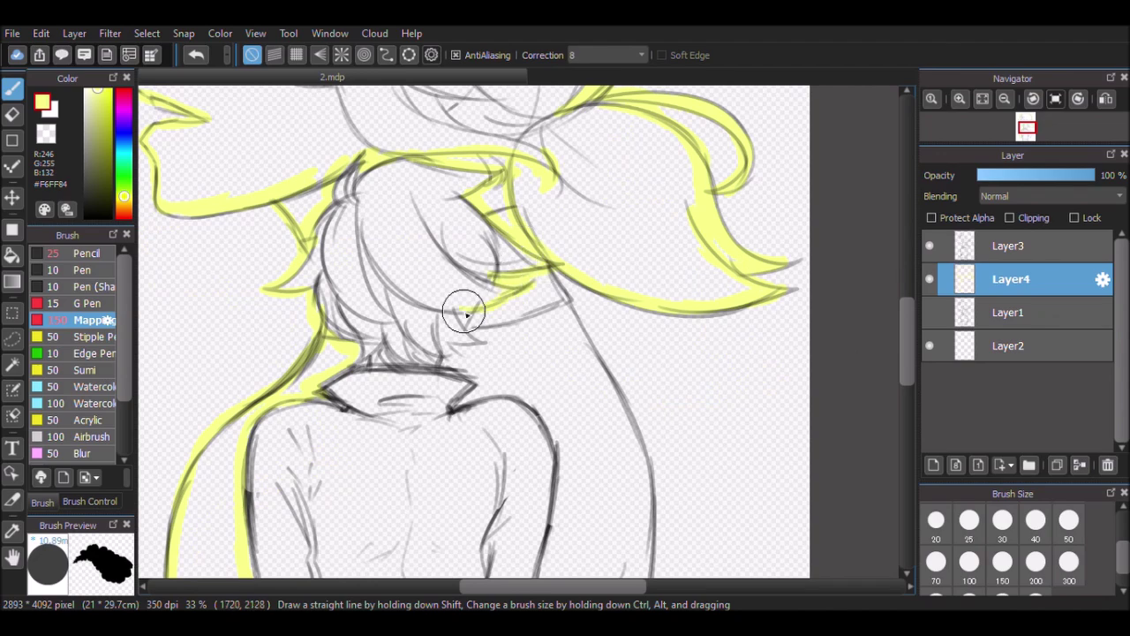
# Close the yellow outline along the large body's right side, hide the line art and fill the silhouette with yellow.
pyautogui.scroll(-6, 765, 338)
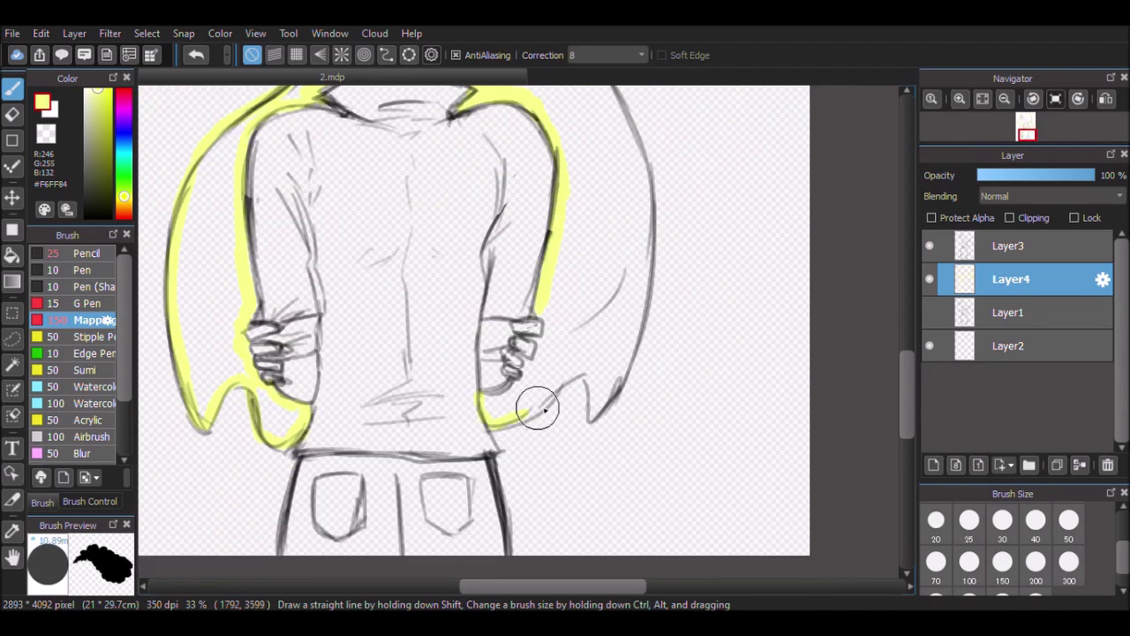
pyautogui.scroll(3, 616, 387)
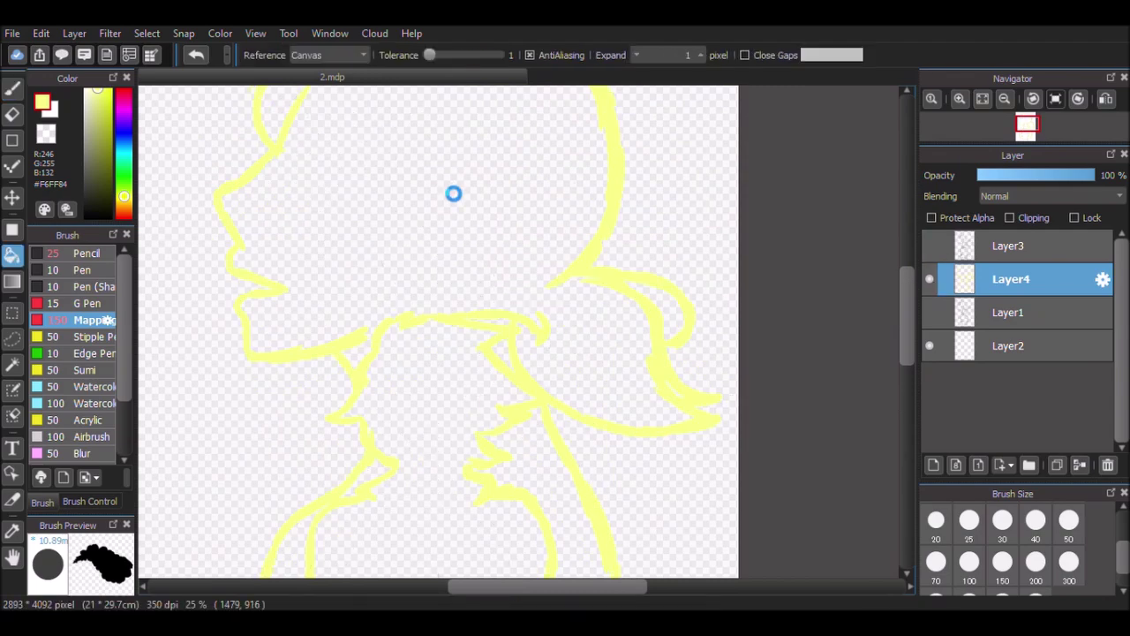
pyautogui.click(517, 220)
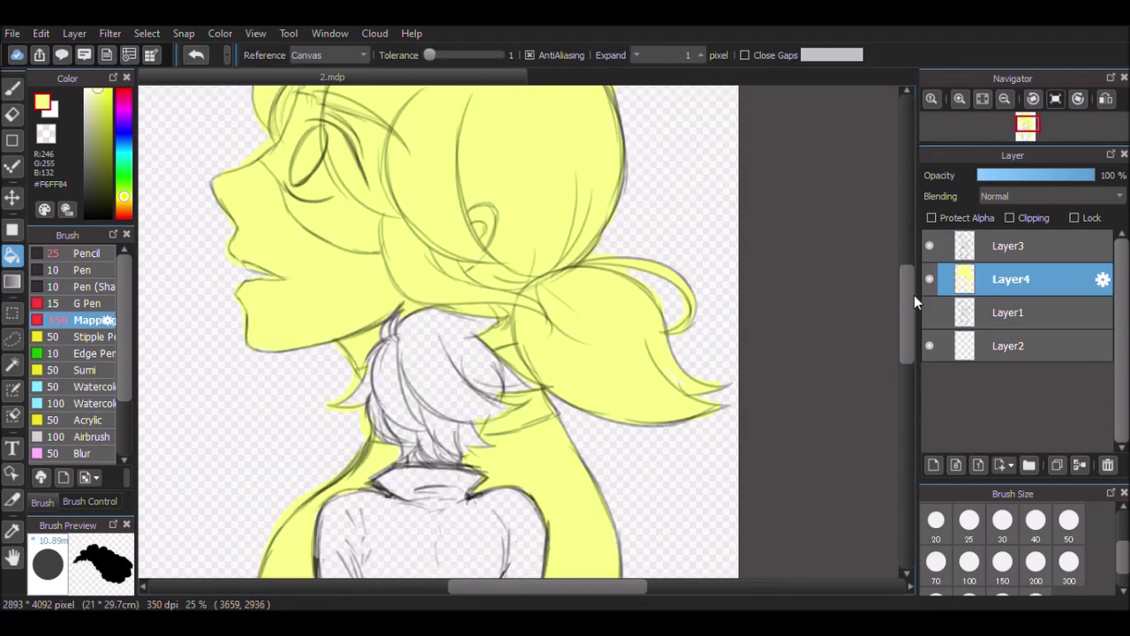
# Fill the background Layer2 with black and hide it.
pyautogui.moveTo(914, 295); pyautogui.dragTo(913, 282)
pyautogui.press('e')
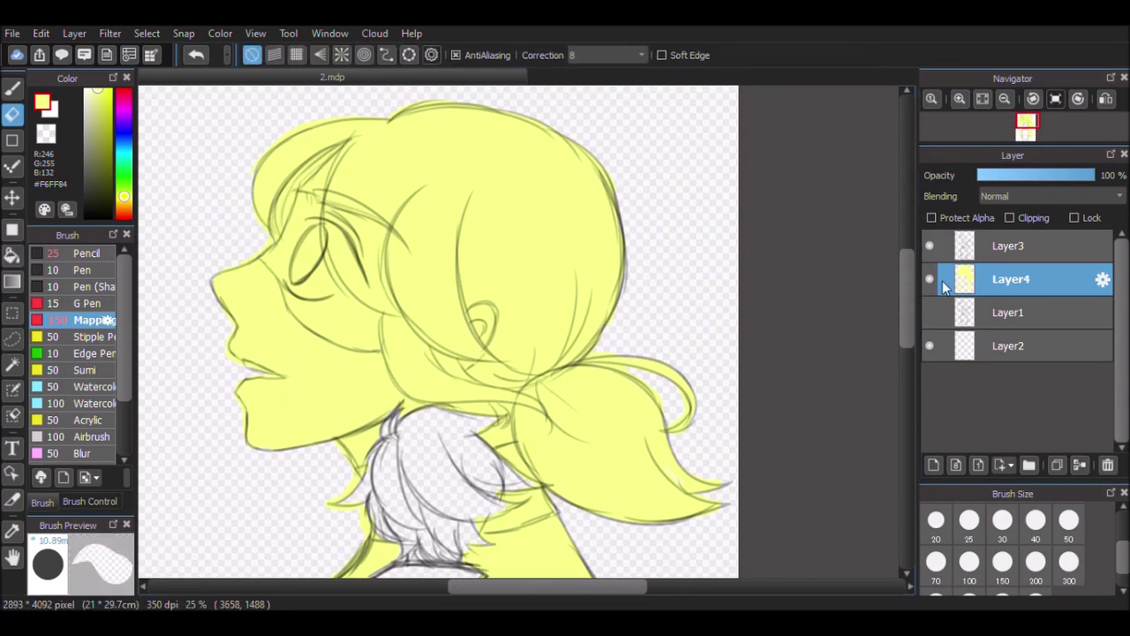
pyautogui.click(949, 255)
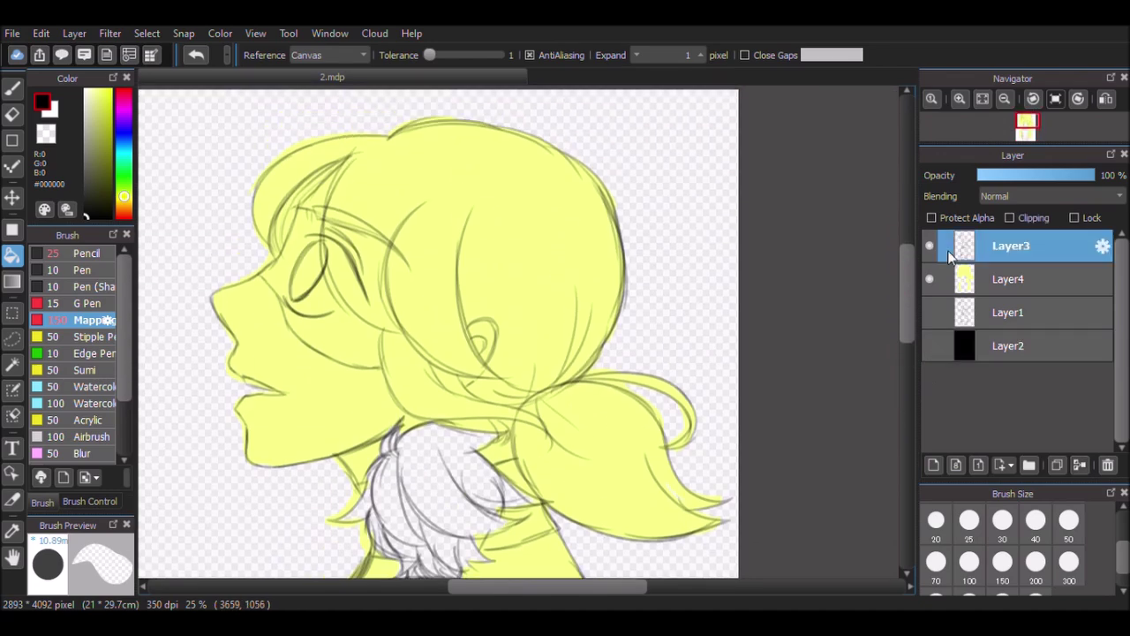
# Paint the small figure's short hair in tan #CFAF6B on Layer4.
pyautogui.click(1011, 279)
pyautogui.scroll(-5, 441, 336)
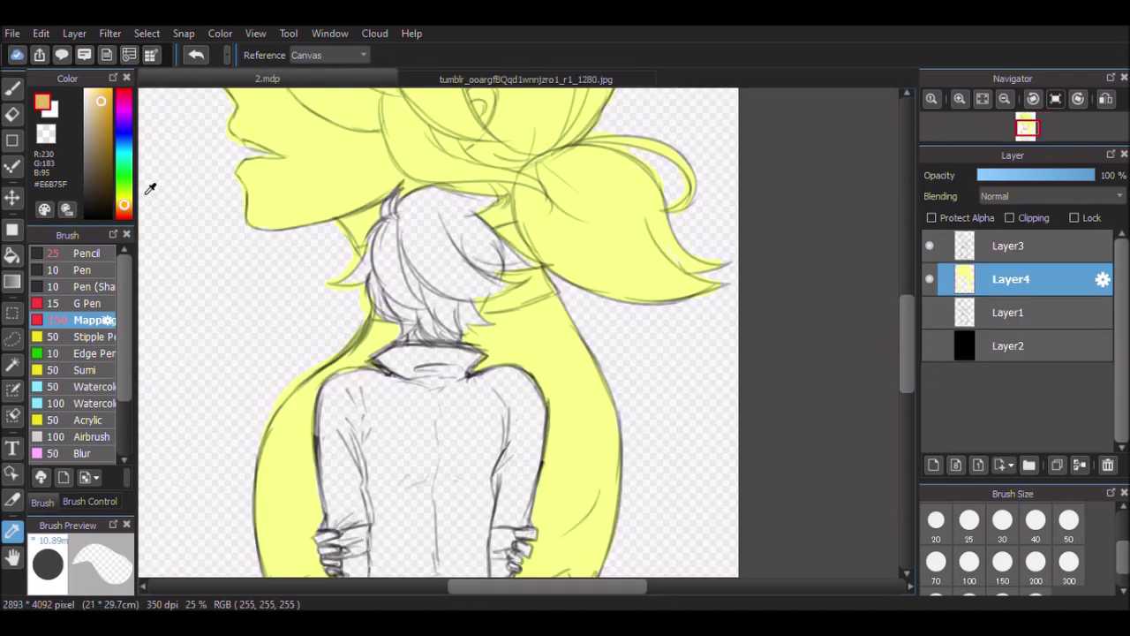
pyautogui.moveTo(96, 129); pyautogui.dragTo(97, 112)
pyautogui.press('b')
pyautogui.moveTo(386, 224)
pyautogui.mouseDown()
pyautogui.moveTo(389, 306)
pyautogui.moveTo(417, 212)
pyautogui.mouseUp()
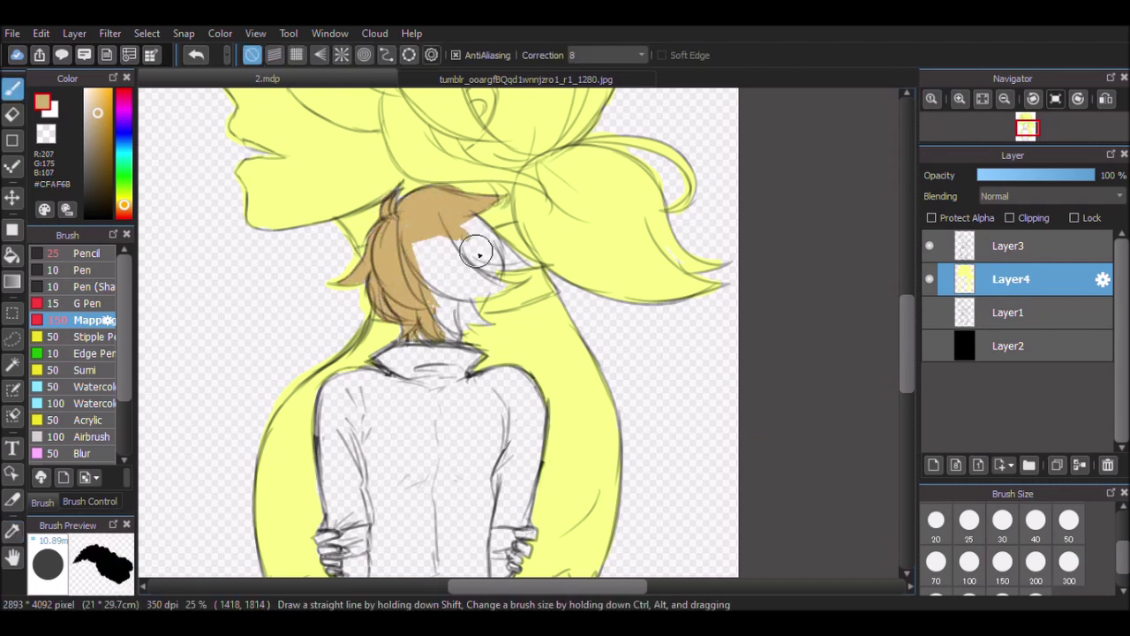
pyautogui.moveTo(467, 247); pyautogui.dragTo(475, 269)
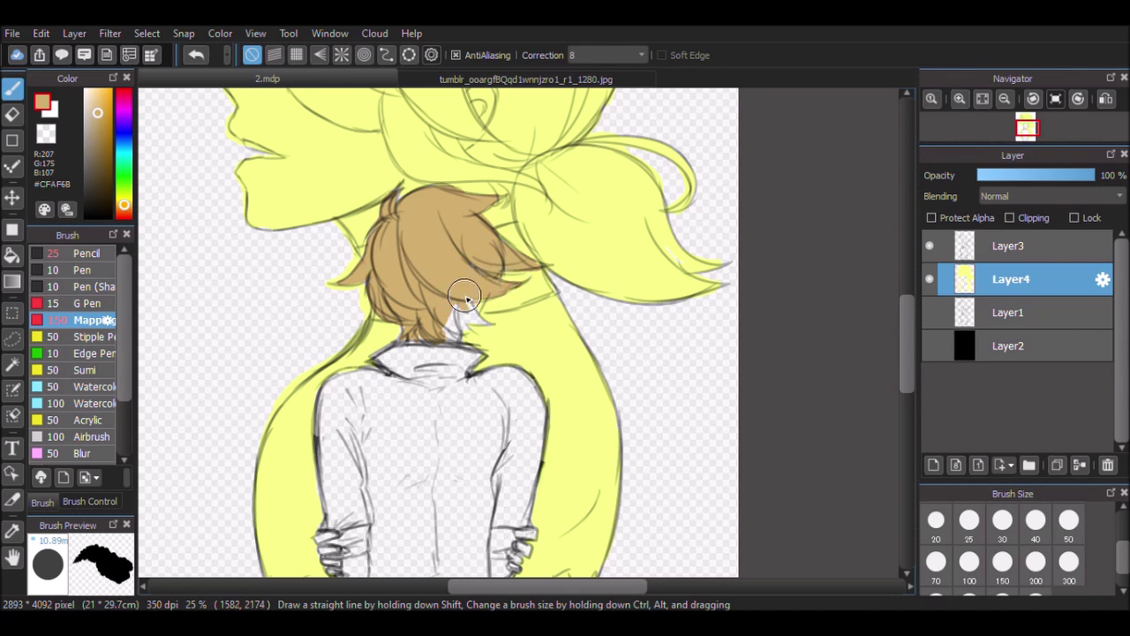
# Fill the small figure's shirt with white and paint over the unfilled parts of its sleeves and cuffs.
pyautogui.press('g')
pyautogui.click(433, 442)
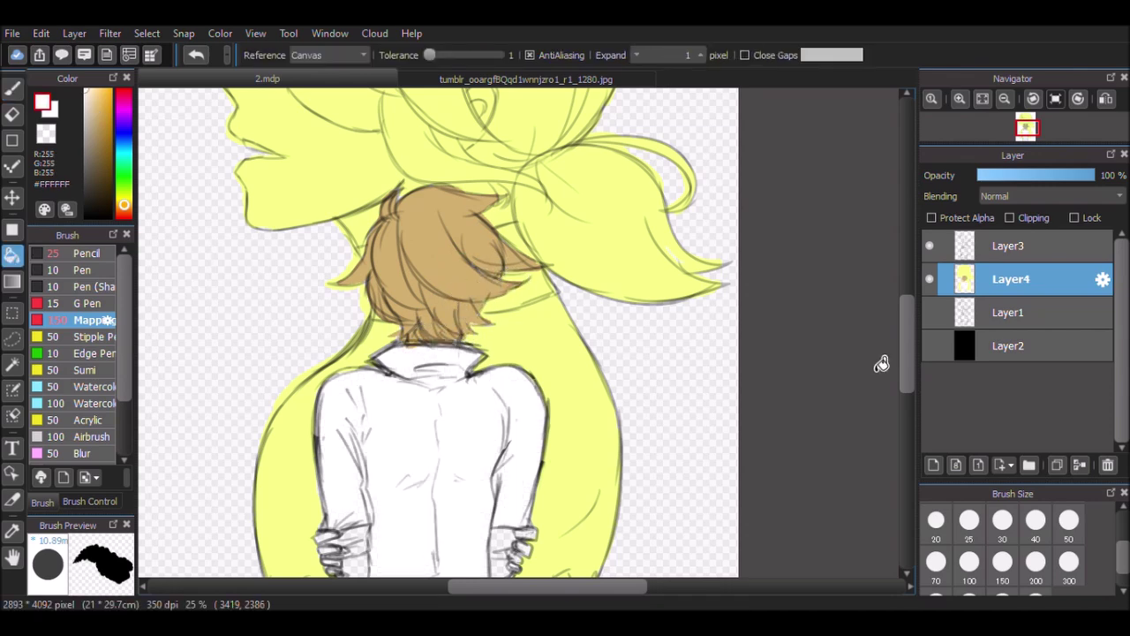
pyautogui.press('b')
pyautogui.scroll(-3, 881, 361)
pyautogui.click(959, 99)
pyautogui.press('g')
pyautogui.press('b')
pyautogui.hscroll(-3, 503, 411)
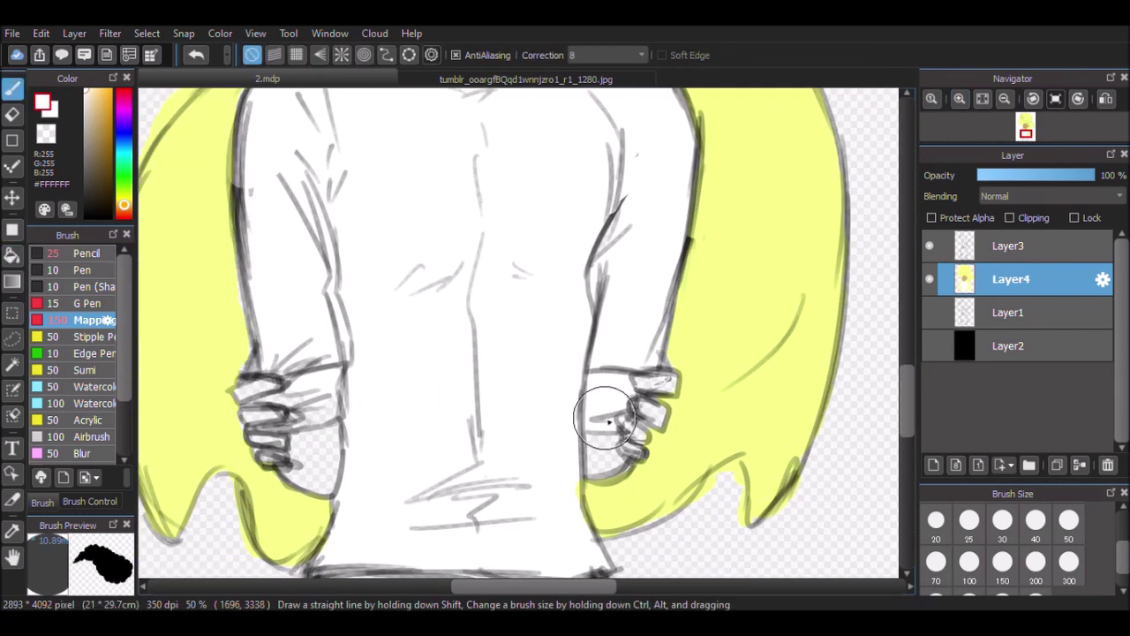
pyautogui.scroll(2, 300, 199)
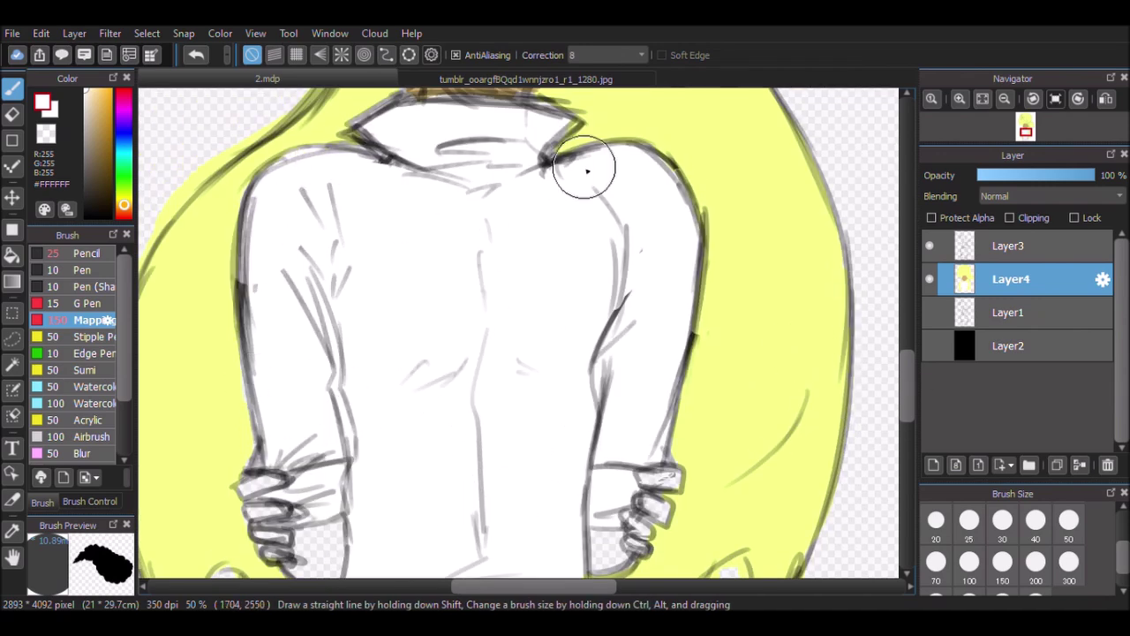
# Sample the dark blue #2A4F61 from the reference image and fill the small figure's trousers with it.
pyautogui.scroll(3, 510, 153)
pyautogui.click(526, 79)
pyautogui.keyDown('alt'); pyautogui.click(830, 442); pyautogui.keyUp('alt')
pyautogui.click(267, 79)
pyautogui.scroll(-10, 459, 403)
pyautogui.press('g')
pyautogui.click(422, 376)
pyautogui.press('b')
pyautogui.moveTo(423, 376)
pyautogui.mouseDown()
pyautogui.moveTo(310, 469)
pyautogui.moveTo(575, 373)
pyautogui.mouseUp()
# Sample the skin tone #F3CBA0 from the reference image and colour the small figure's fingers and forearms.
pyautogui.scroll(5, 905, 369)
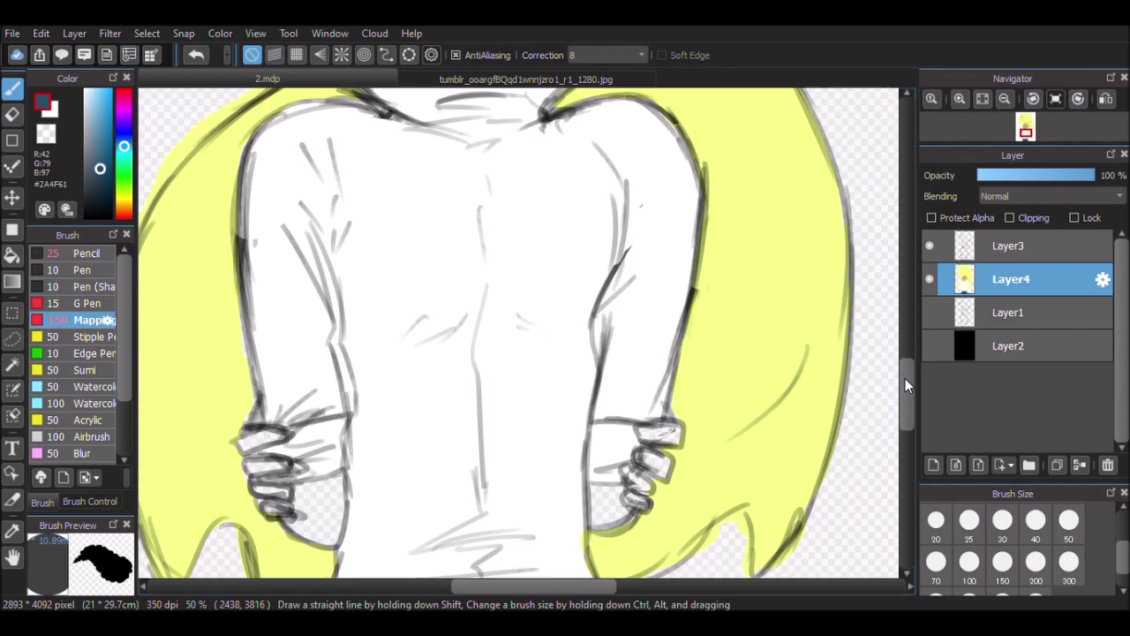
pyautogui.click(526, 79)
pyautogui.keyDown('alt'); pyautogui.click(223, 218); pyautogui.keyUp('alt')
pyautogui.click(267, 79)
pyautogui.moveTo(245, 455)
pyautogui.mouseDown()
pyautogui.moveTo(292, 483)
pyautogui.moveTo(291, 525)
pyautogui.mouseUp()
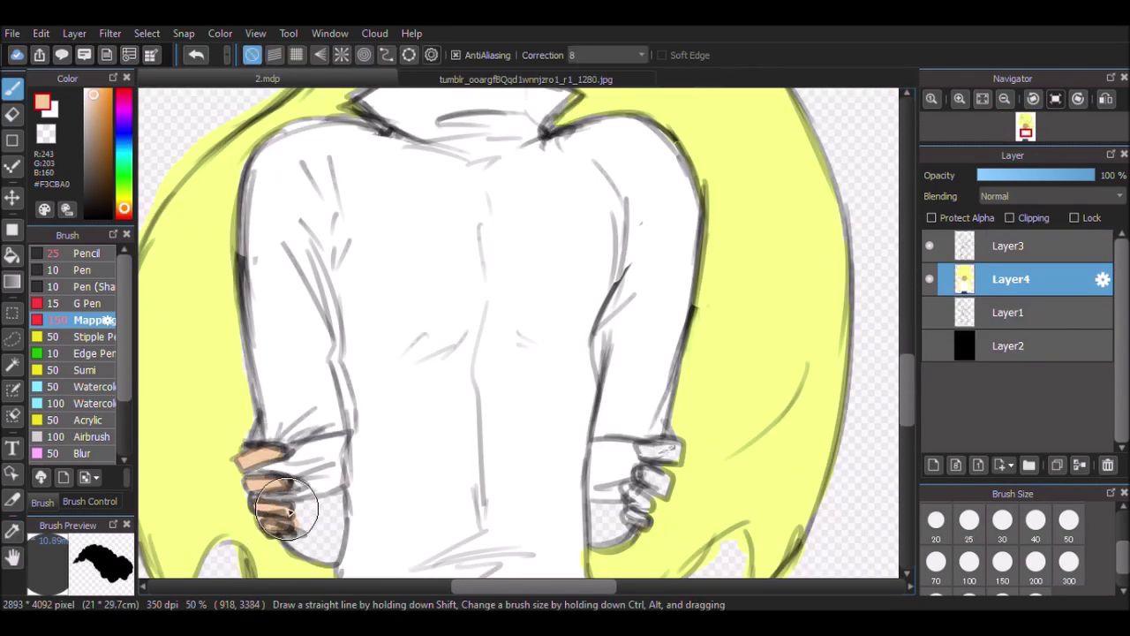
pyautogui.moveTo(636, 451); pyautogui.dragTo(662, 488)
pyautogui.press('g')
pyautogui.click(313, 518)
pyautogui.click(609, 521)
pyautogui.press('b')
# Show the black Layer2 and cover the gaps around the small figure's hands and cuffs with skin tone and white.
pyautogui.click(1004, 98)
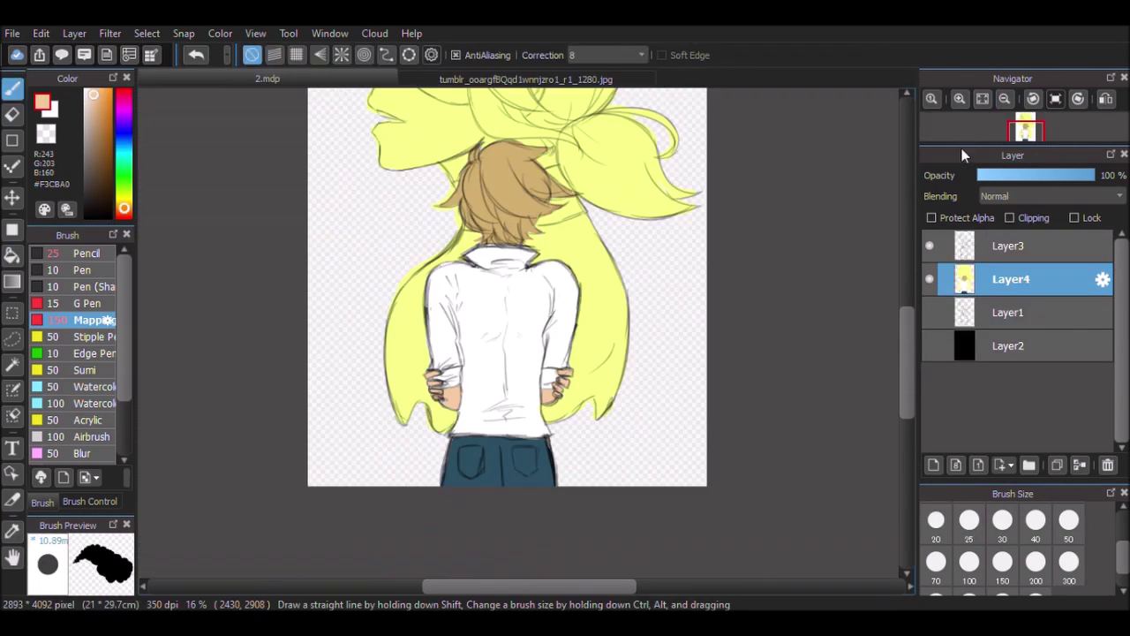
pyautogui.click(1004, 98)
pyautogui.click(929, 345)
pyautogui.hotkey('ctrl', '+')
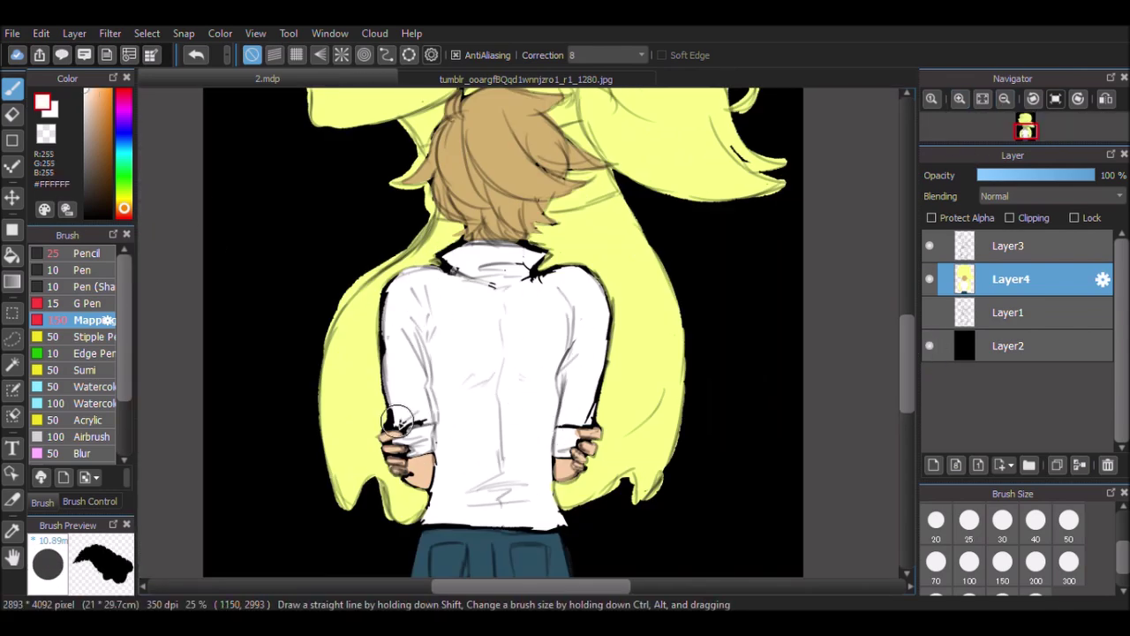
pyautogui.keyDown('alt'); pyautogui.click(575, 444); pyautogui.keyUp('alt')
pyautogui.hotkey('ctrl', '+')
pyautogui.scroll(-3, 530, 353)
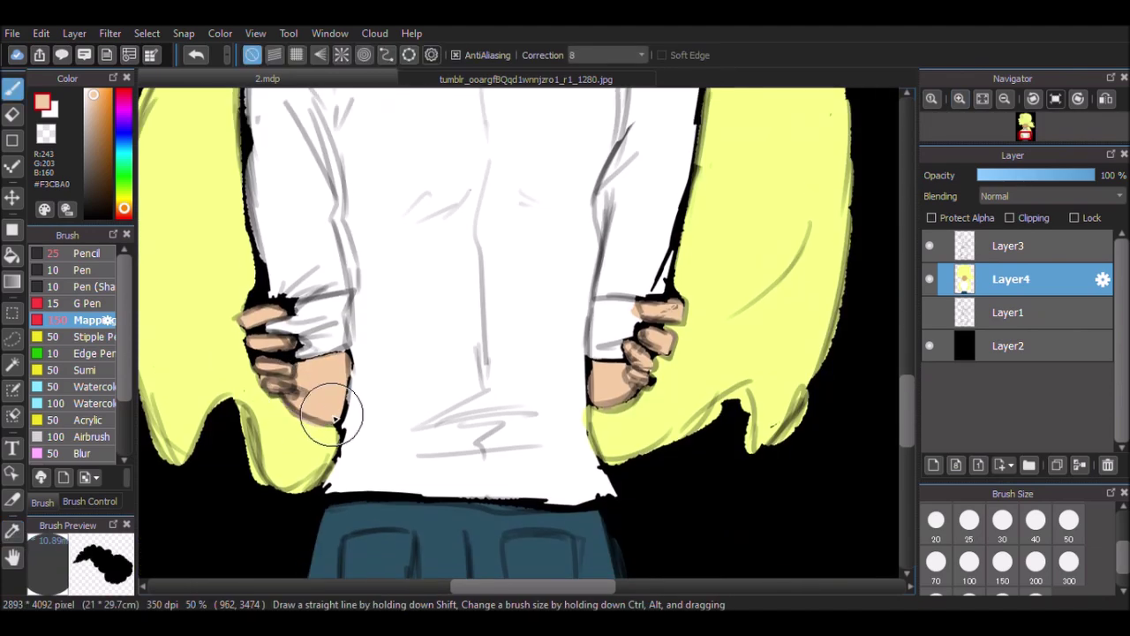
pyautogui.click(267, 305)
pyautogui.keyDown('alt'); pyautogui.click(283, 291); pyautogui.keyUp('alt')
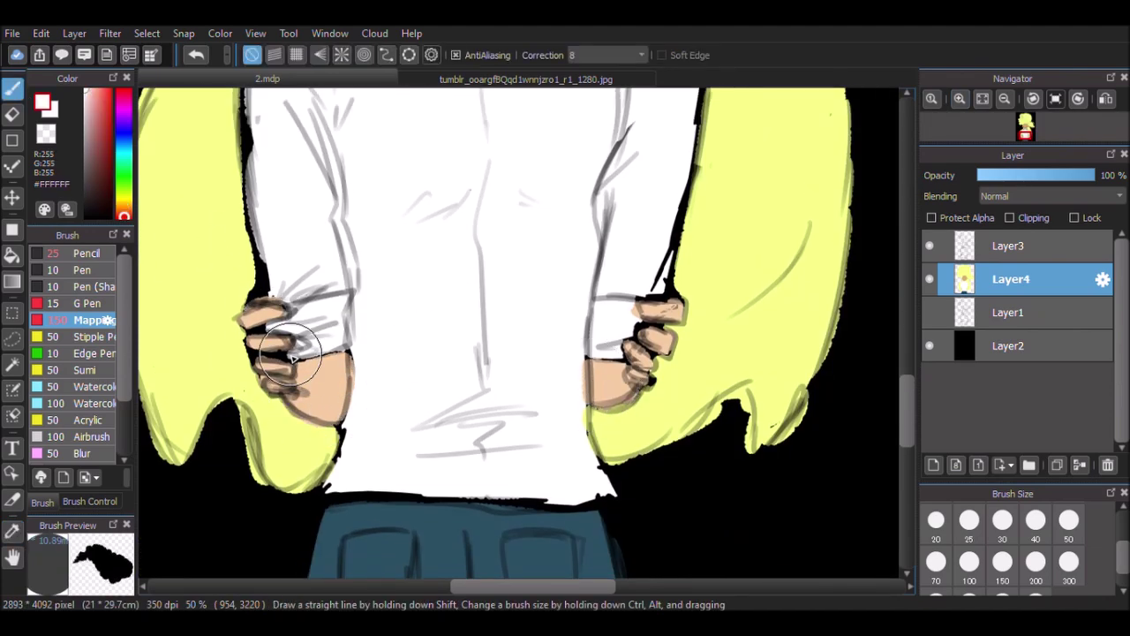
pyautogui.moveTo(263, 301); pyautogui.dragTo(265, 325)
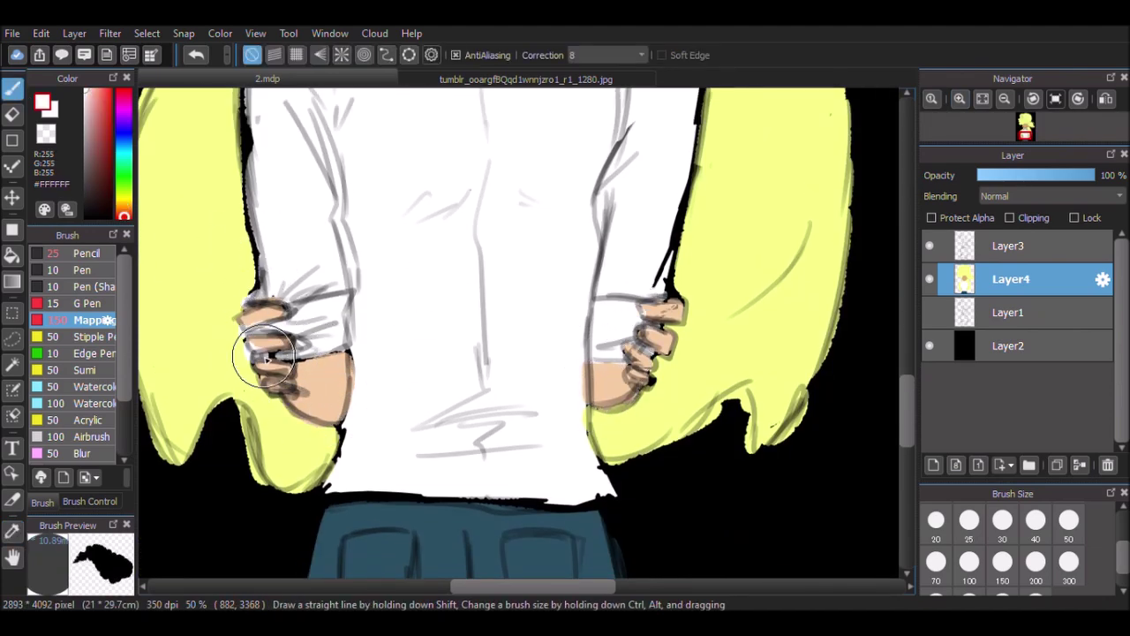
# Paint white over the black gaps along the shirt's collar, shoulders, sleeves and hem and the trousers' outer edges.
pyautogui.scroll(3, 677, 336)
pyautogui.scroll(3, 540, 210)
pyautogui.moveTo(540, 210)
pyautogui.mouseDown()
pyautogui.moveTo(375, 181)
pyautogui.moveTo(253, 273)
pyautogui.moveTo(246, 477)
pyautogui.mouseUp()
pyautogui.moveTo(626, 222)
pyautogui.mouseDown()
pyautogui.moveTo(700, 356)
pyautogui.moveTo(680, 498)
pyautogui.mouseUp()
pyautogui.scroll(-3, 253, 353)
pyautogui.scroll(-3, 340, 365)
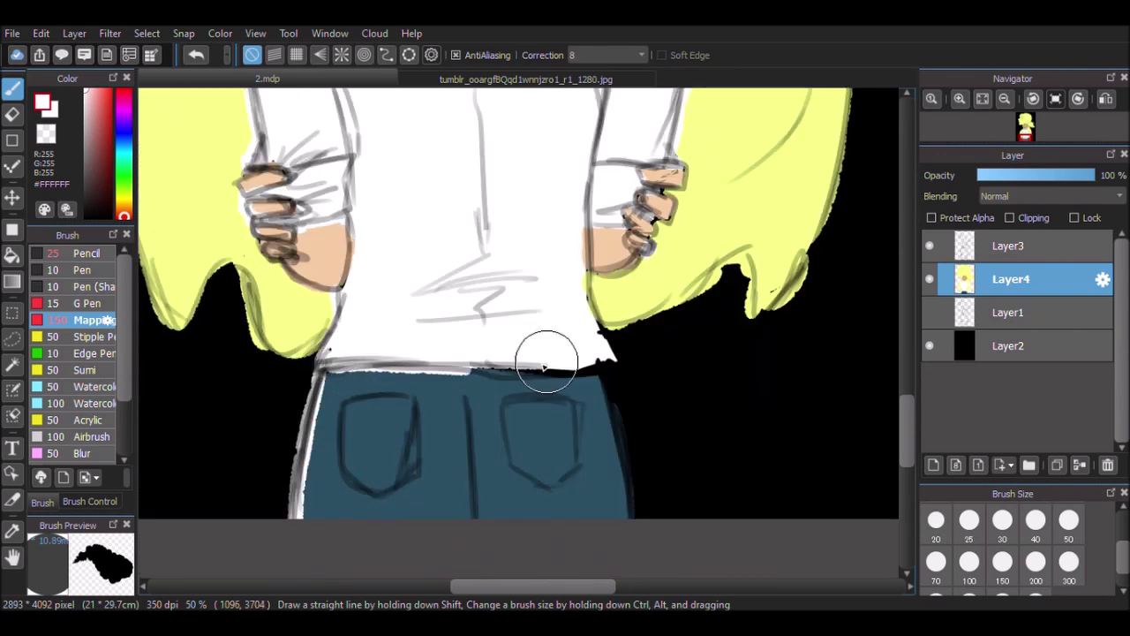
# Touch up the edges of the small figure's hair with the tan #CFAF6B.
pyautogui.scroll(6, 853, 315)
pyautogui.keyDown('alt'); pyautogui.click(356, 172); pyautogui.keyUp('alt')
pyautogui.scroll(-2, 875, 336)
pyautogui.scroll(-4, 430, 227)
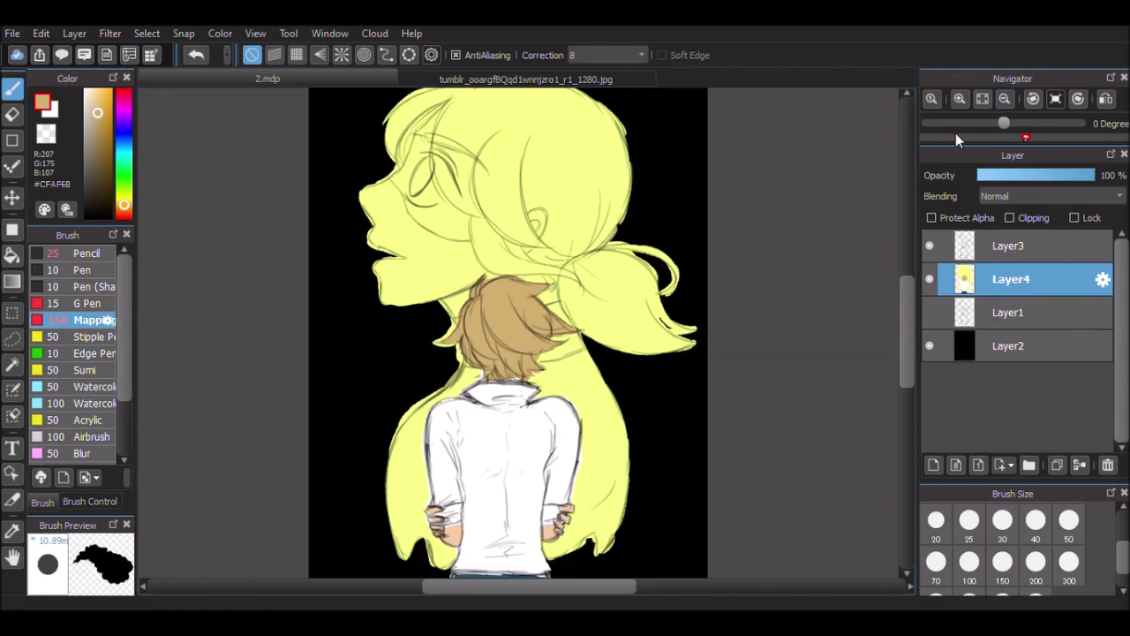
# Shade the centre of the small figure's hair with a muted grey-brown #B8A889.
pyautogui.scroll(3, 907, 305)
pyautogui.press('i')
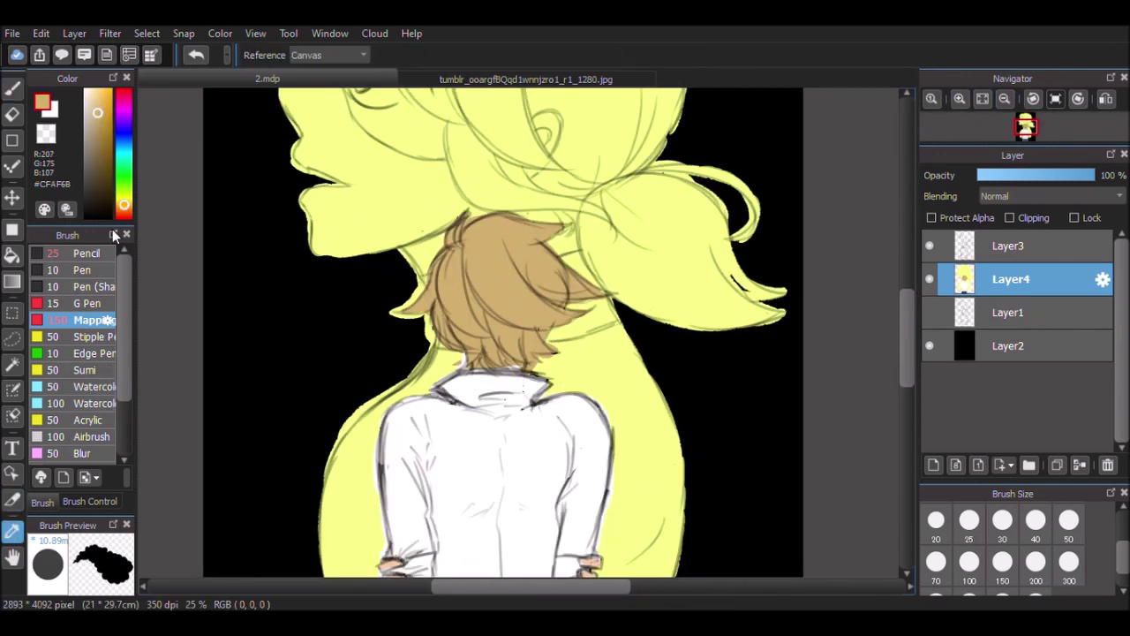
pyautogui.click(474, 256)
pyautogui.press('b')
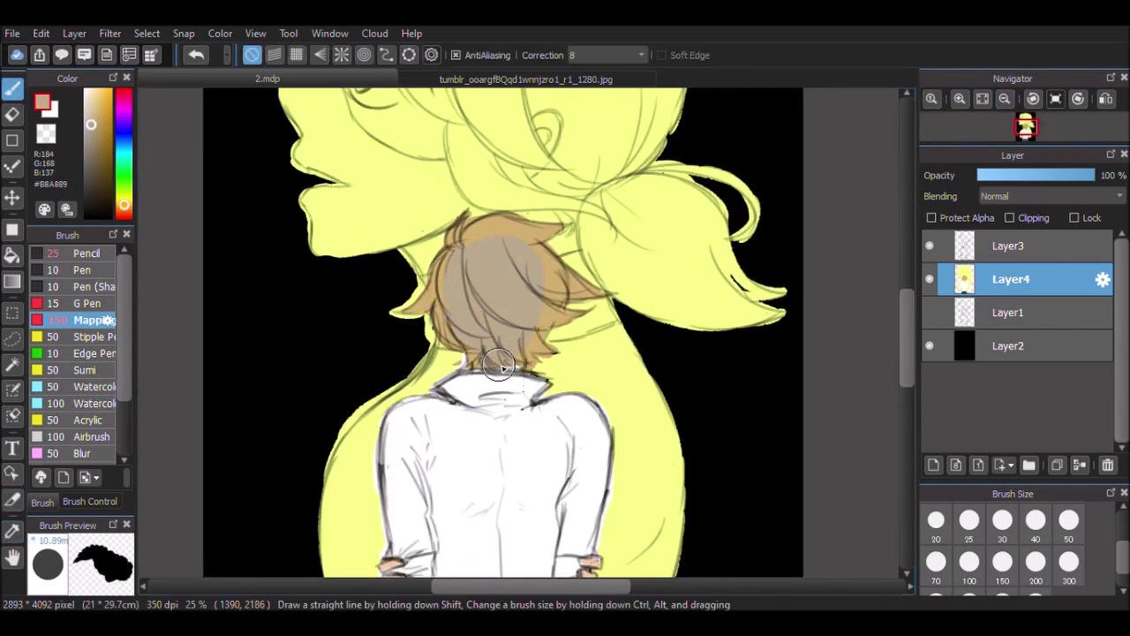
# Paint a grey #969289 shadow over the shirt's collar, back and inner sleeves, leaving a white rim at the edges.
pyautogui.keyDown('alt'); pyautogui.click(481, 258); pyautogui.keyUp('alt')
pyautogui.scroll(-3, 442, 243)
pyautogui.moveTo(481, 251)
pyautogui.mouseDown()
pyautogui.moveTo(488, 282)
pyautogui.moveTo(404, 379)
pyautogui.moveTo(411, 413)
pyautogui.mouseUp()
pyautogui.moveTo(522, 282); pyautogui.dragTo(576, 316)
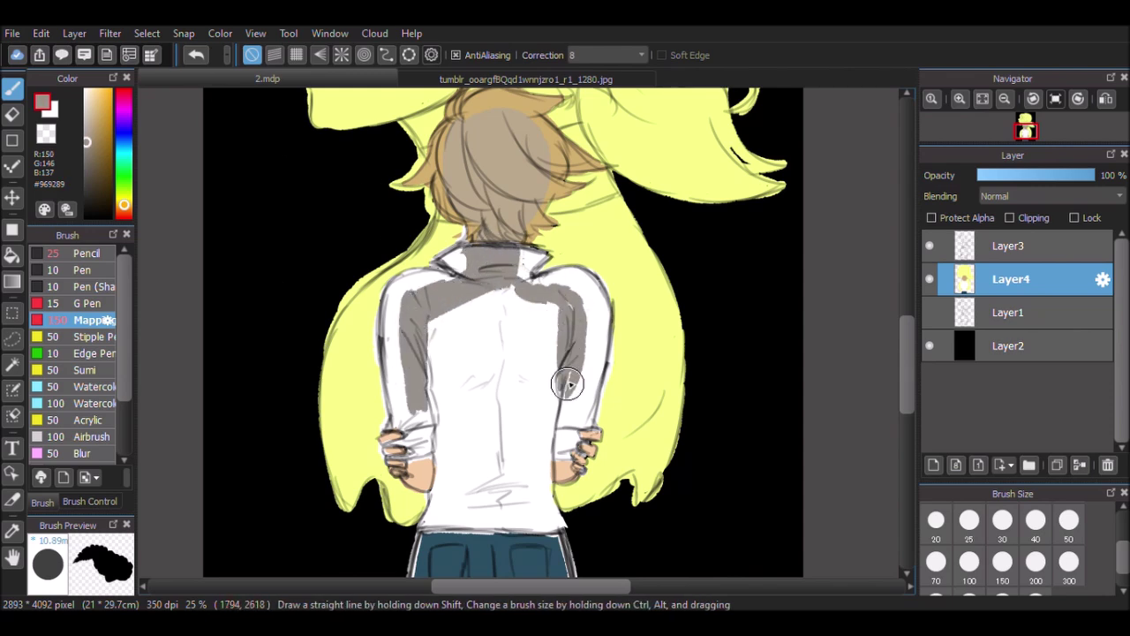
pyautogui.moveTo(565, 430); pyautogui.dragTo(570, 441)
pyautogui.moveTo(434, 334); pyautogui.dragTo(441, 391)
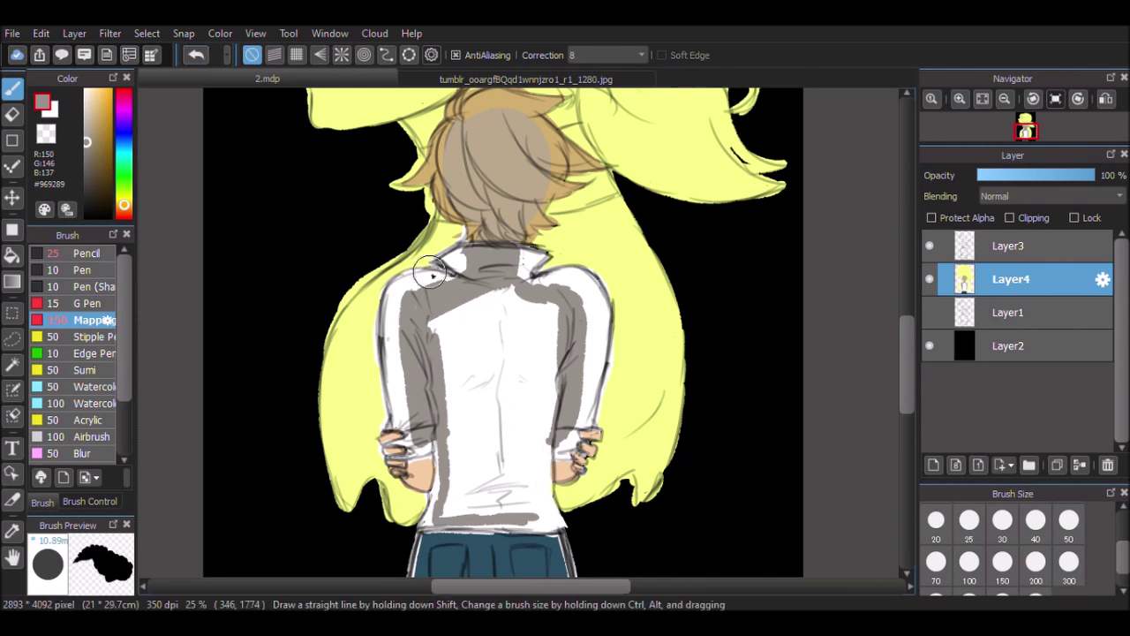
pyautogui.moveTo(448, 447); pyautogui.dragTo(465, 350)
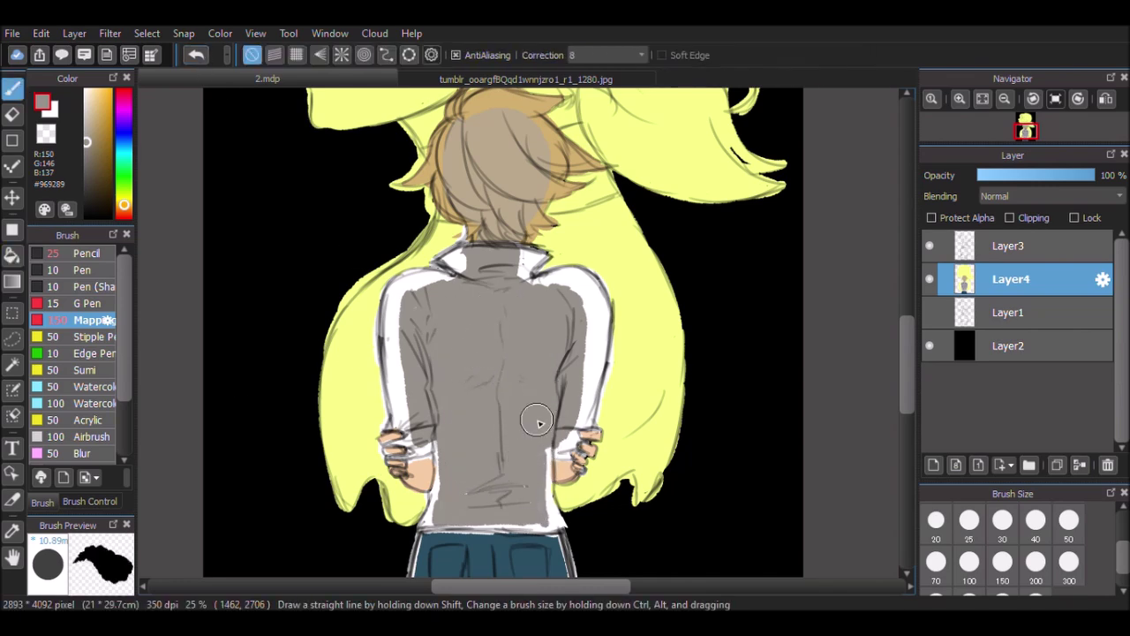
# Shade the middle of the small figure's trousers with a greyer blue, leaving the original colour at the edges.
pyautogui.scroll(-3, 554, 230)
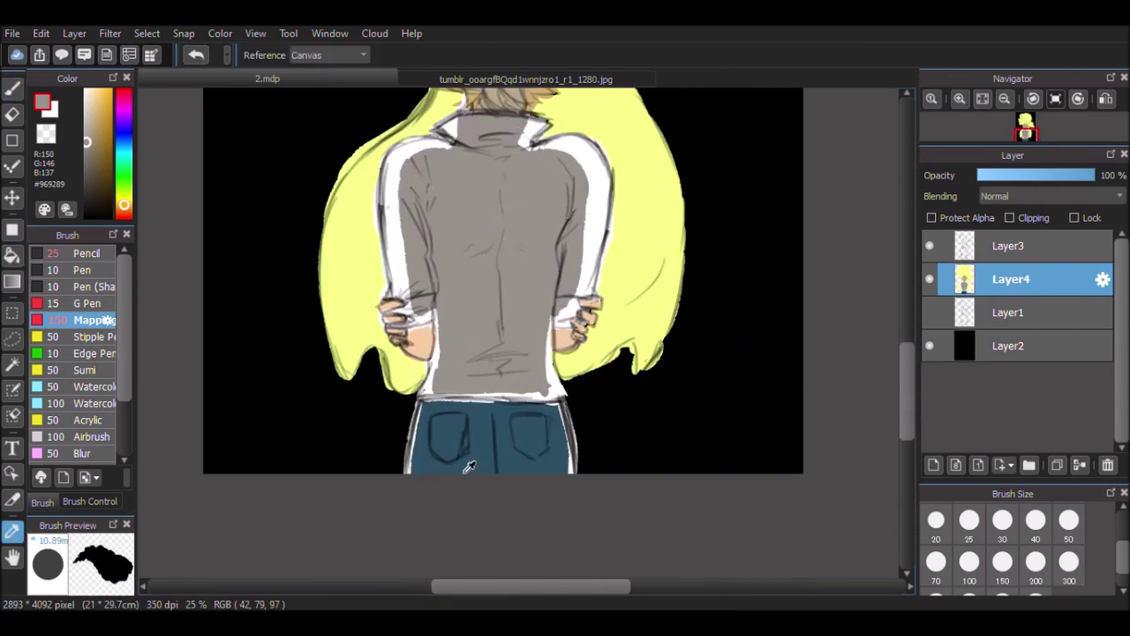
pyautogui.keyDown('alt'); pyautogui.click(433, 434); pyautogui.keyUp('alt')
pyautogui.scroll(3, 500, 277)
pyautogui.keyDown('alt'); pyautogui.click(500, 277); pyautogui.keyUp('alt')
pyautogui.scroll(3, 907, 342)
pyautogui.scroll(-2, 880, 231)
pyautogui.keyDown('alt'); pyautogui.click(461, 452); pyautogui.keyUp('alt')
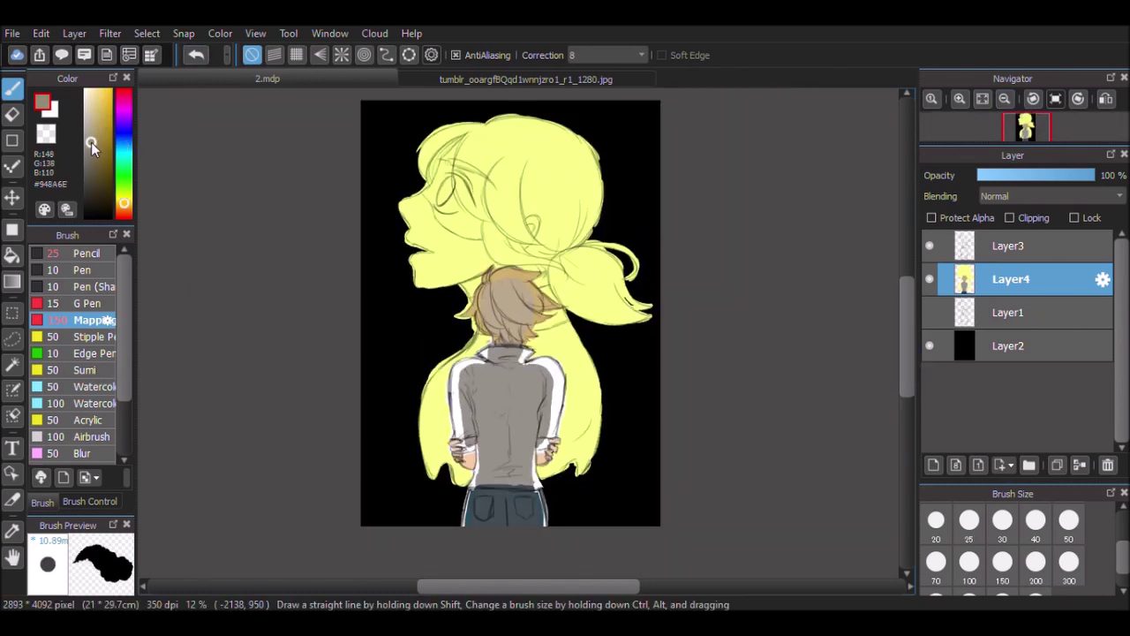
# Paint a paler yellow #F9FFAF area inside the large head, hiding the line art while filling it.
pyautogui.keyDown('alt'); pyautogui.click(468, 177); pyautogui.keyUp('alt')
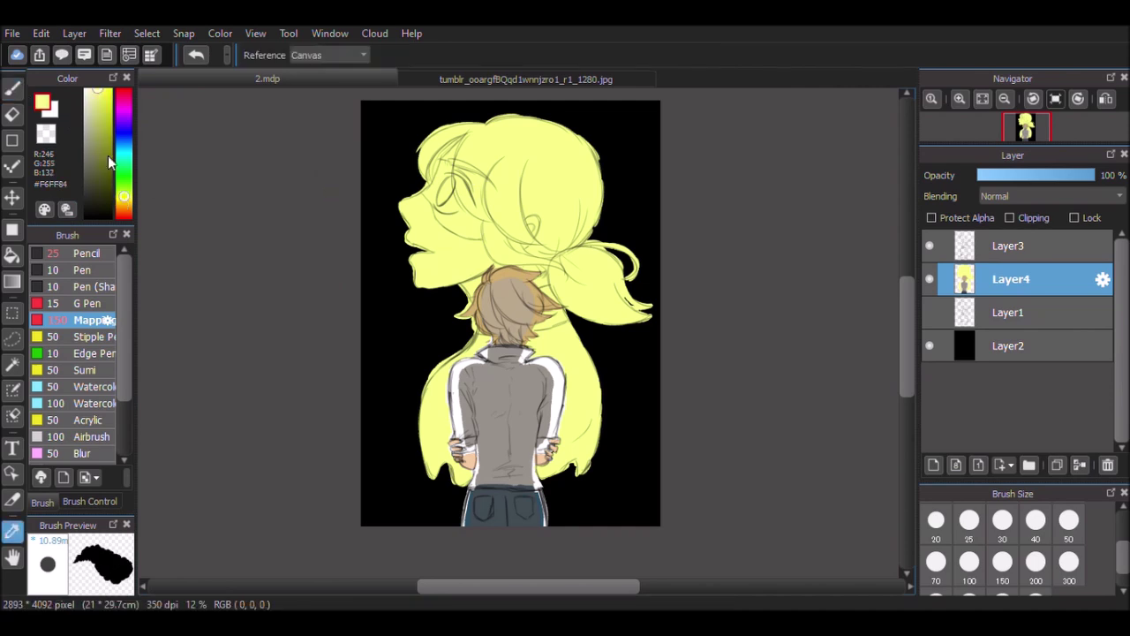
pyautogui.keyDown('alt'); pyautogui.click(506, 144); pyautogui.keyUp('alt')
pyautogui.scroll(1, 485, 170)
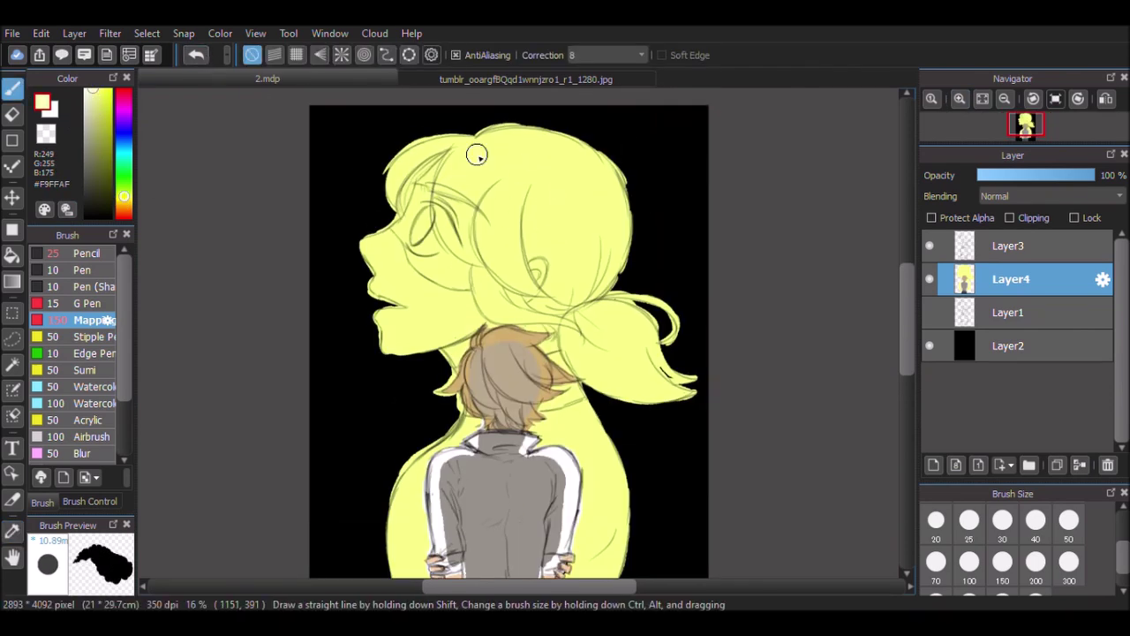
pyautogui.press('v')
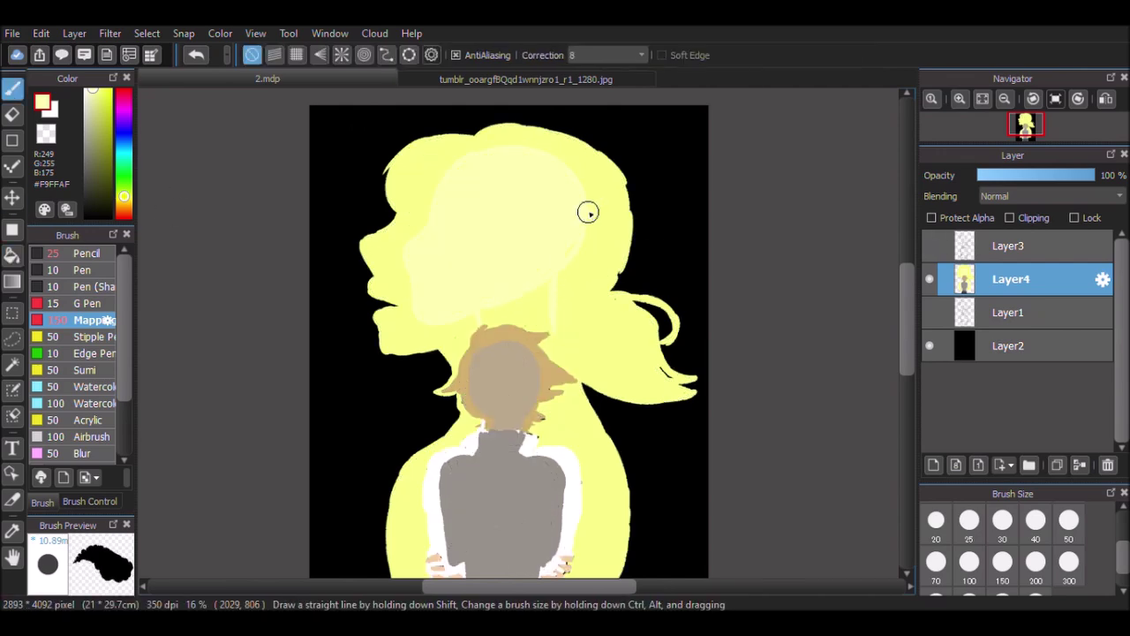
pyautogui.scroll(2, 580, 323)
pyautogui.press('v')
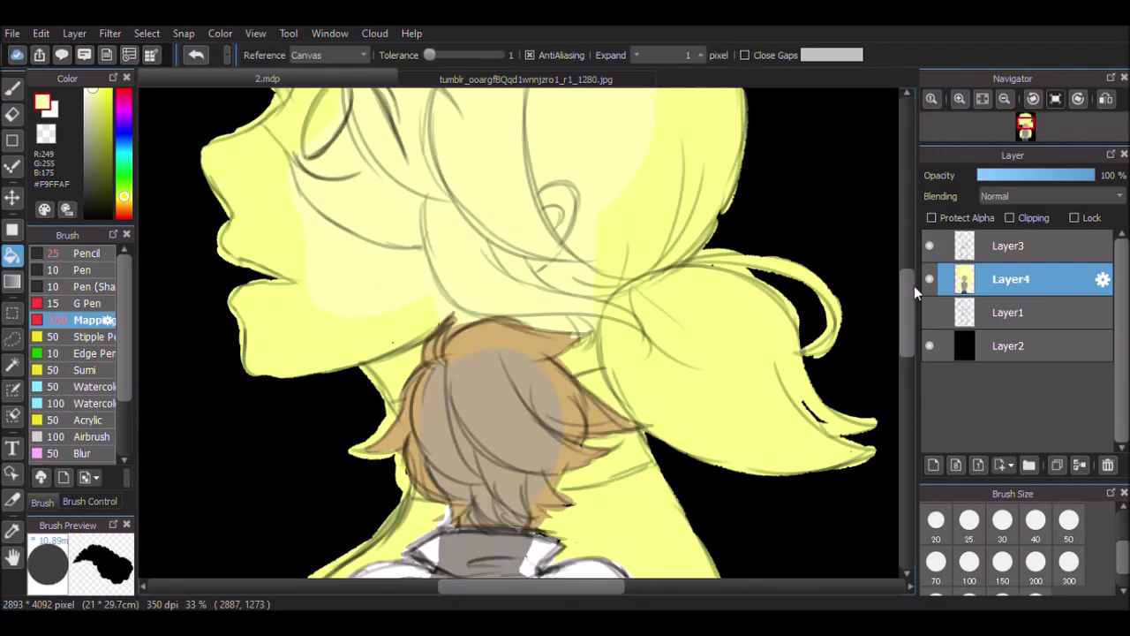
# Extend the pale yellow #F9FFAF over the large figure's face, neck and body around the small figure.
pyautogui.scroll(-2, 423, 278)
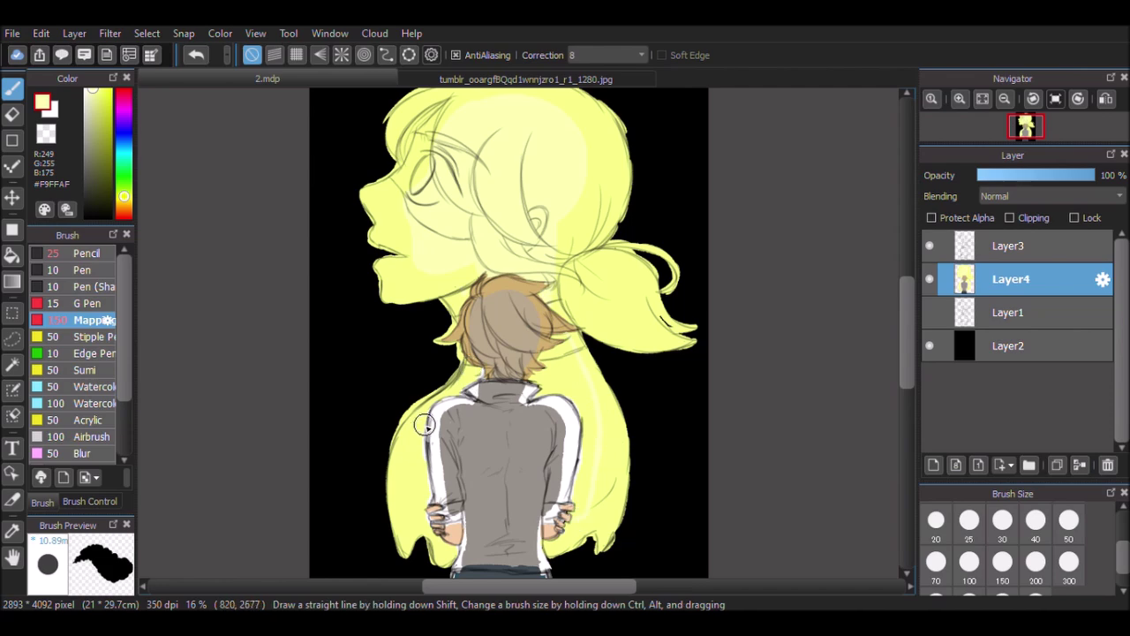
pyautogui.press('g')
pyautogui.press('b')
pyautogui.scroll(3, 565, 340)
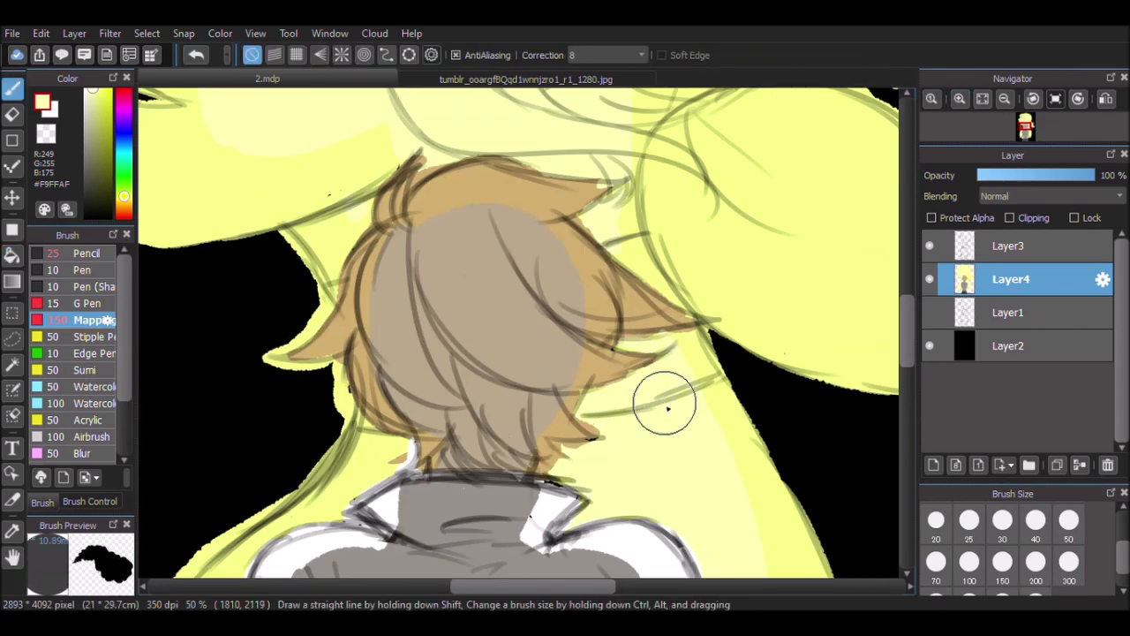
pyautogui.scroll(-5, 668, 408)
pyautogui.scroll(-3, 411, 213)
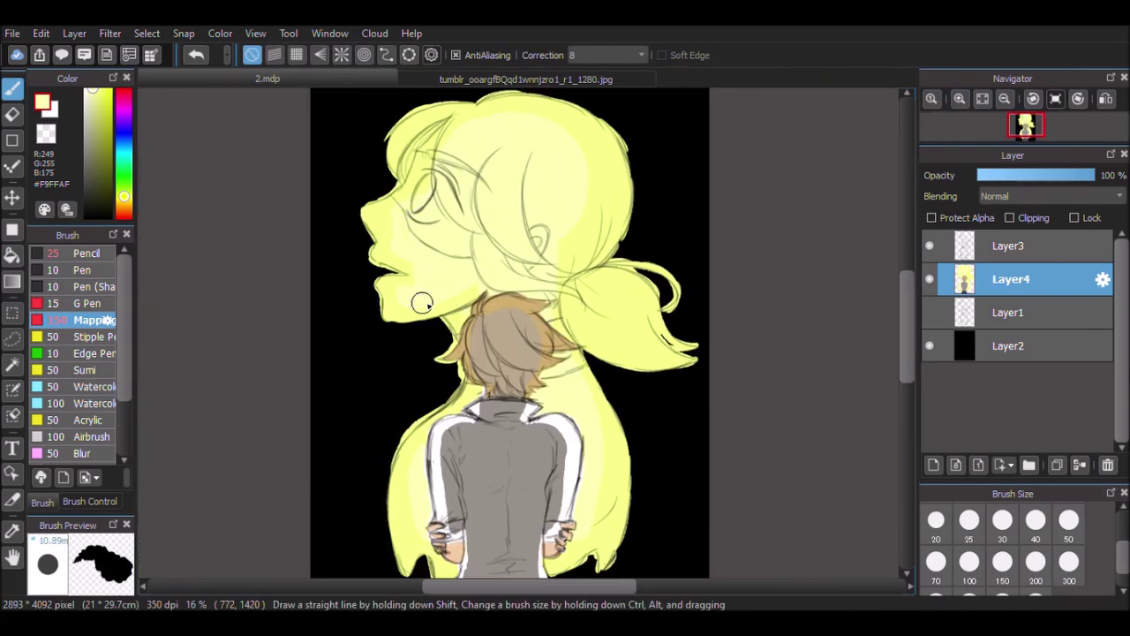
# Paint a near-white #FEFFF1 glow in the centre of the large head and around the small figure's shoulders.
pyautogui.click(96, 100)
pyautogui.click(929, 279)
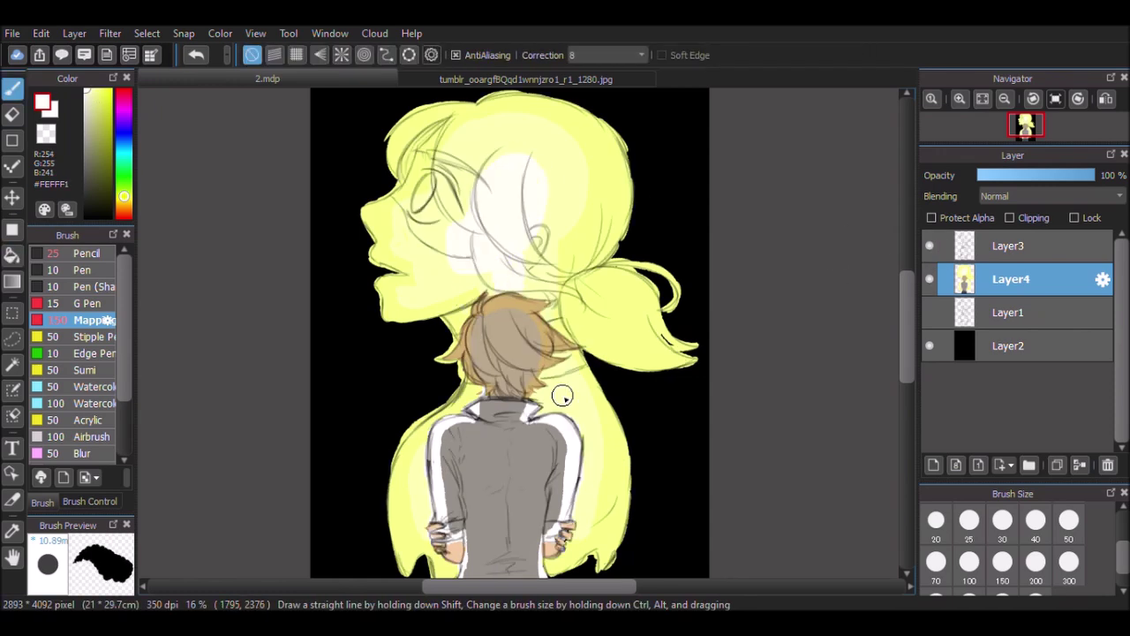
pyautogui.scroll(-2, 496, 413)
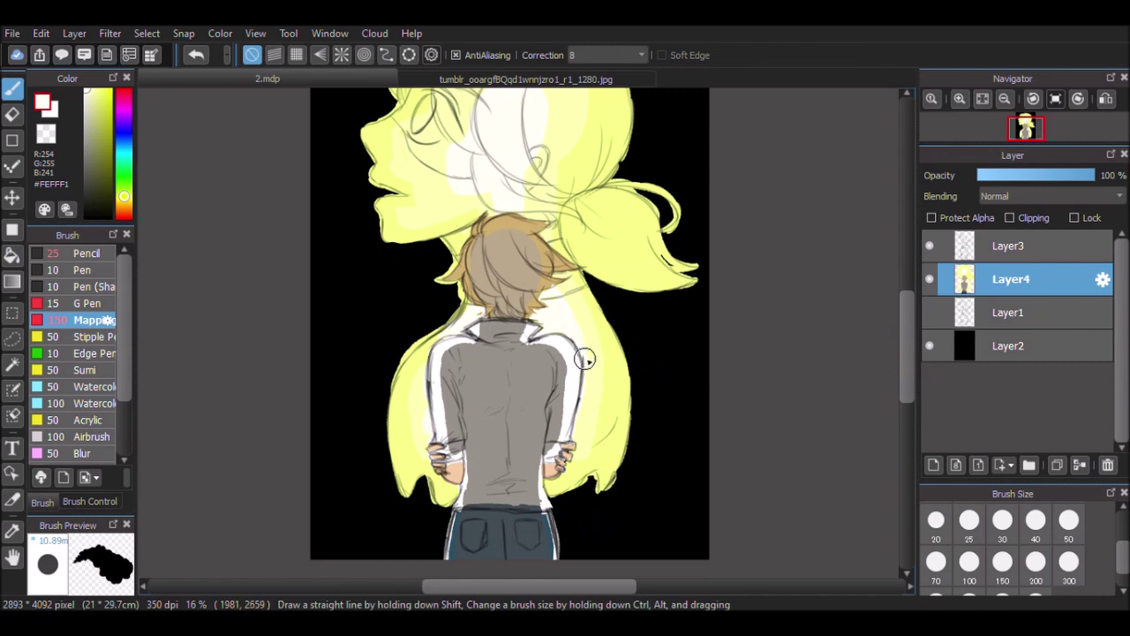
# Paint a soft yellow #F6FF84 glow around the large figure's head, ponytail and body with the size 100 Watercolor brush.
pyautogui.scroll(3, 584, 367)
pyautogui.click(88, 402)
pyautogui.keyDown('alt'); pyautogui.click(400, 238); pyautogui.keyUp('alt')
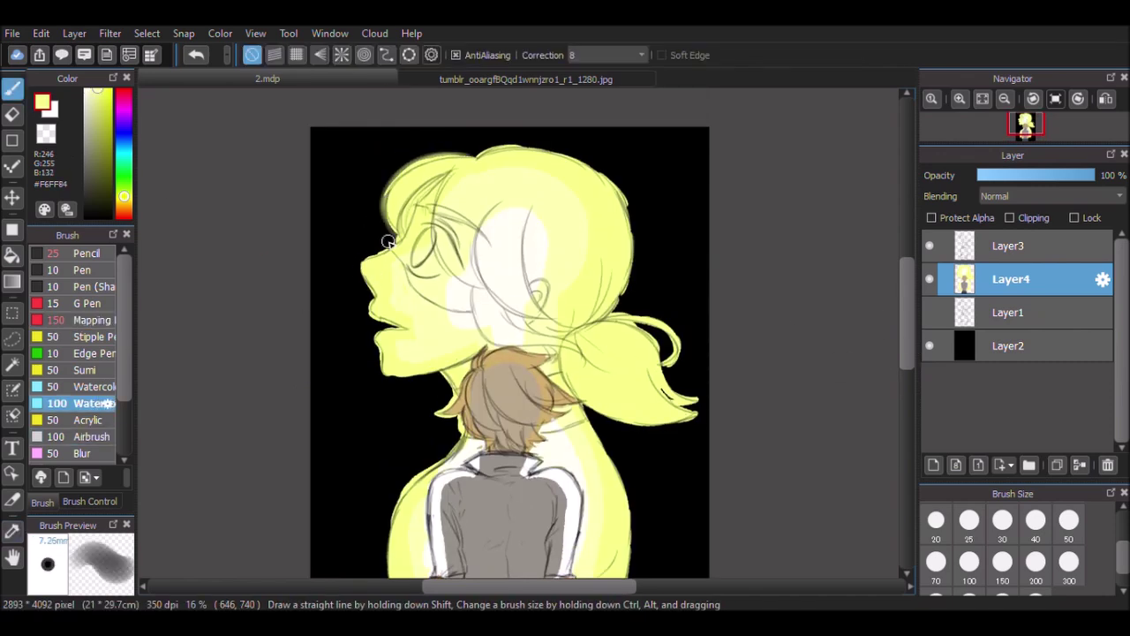
pyautogui.scroll(-2, 411, 326)
pyautogui.moveTo(378, 472)
pyautogui.mouseDown()
pyautogui.moveTo(437, 552)
pyautogui.moveTo(618, 521)
pyautogui.moveTo(610, 335)
pyautogui.mouseUp()
pyautogui.scroll(1, 609, 335)
pyautogui.moveTo(468, 106); pyautogui.dragTo(706, 384)
# Colour the large eye white and airbrush a soft white glow along the ponytail and the large body's outer edge.
pyautogui.click(88, 320)
pyautogui.click(88, 403)
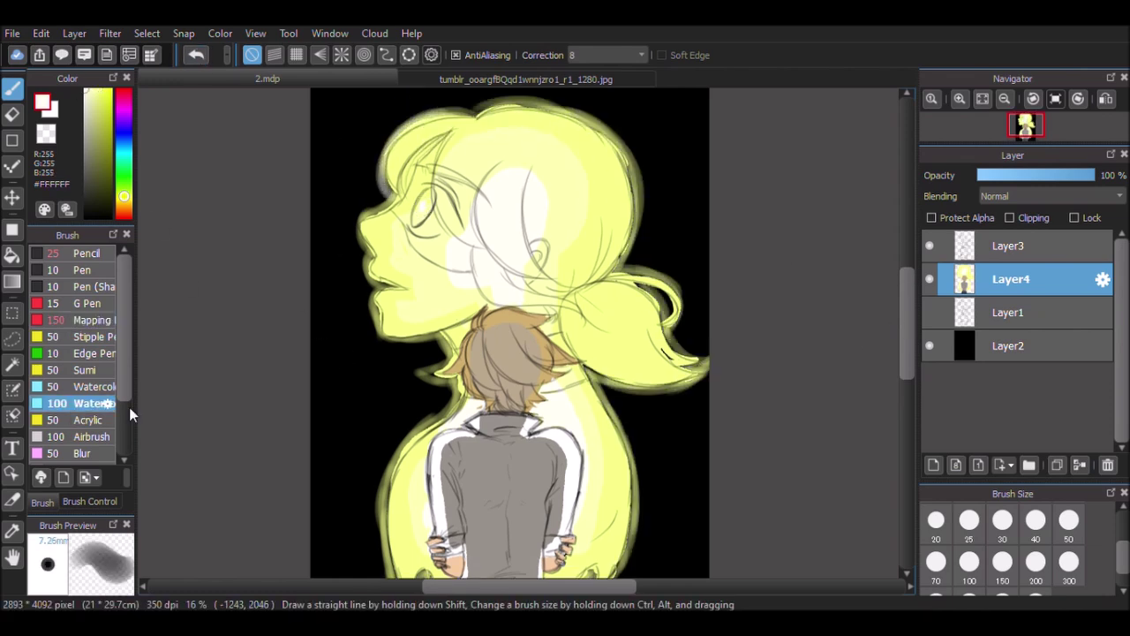
pyautogui.click(89, 436)
pyautogui.moveTo(713, 356); pyautogui.dragTo(609, 389)
pyautogui.moveTo(901, 310); pyautogui.dragTo(901, 332)
pyautogui.moveTo(437, 332)
pyautogui.mouseDown()
pyautogui.moveTo(420, 528)
pyautogui.moveTo(448, 558)
pyautogui.mouseUp()
# Airbrush yellow #F6FF84 light onto the edges of the small figure's hair, shoulders and arms.
pyautogui.keyDown('alt'); pyautogui.click(315, 197); pyautogui.keyUp('alt')
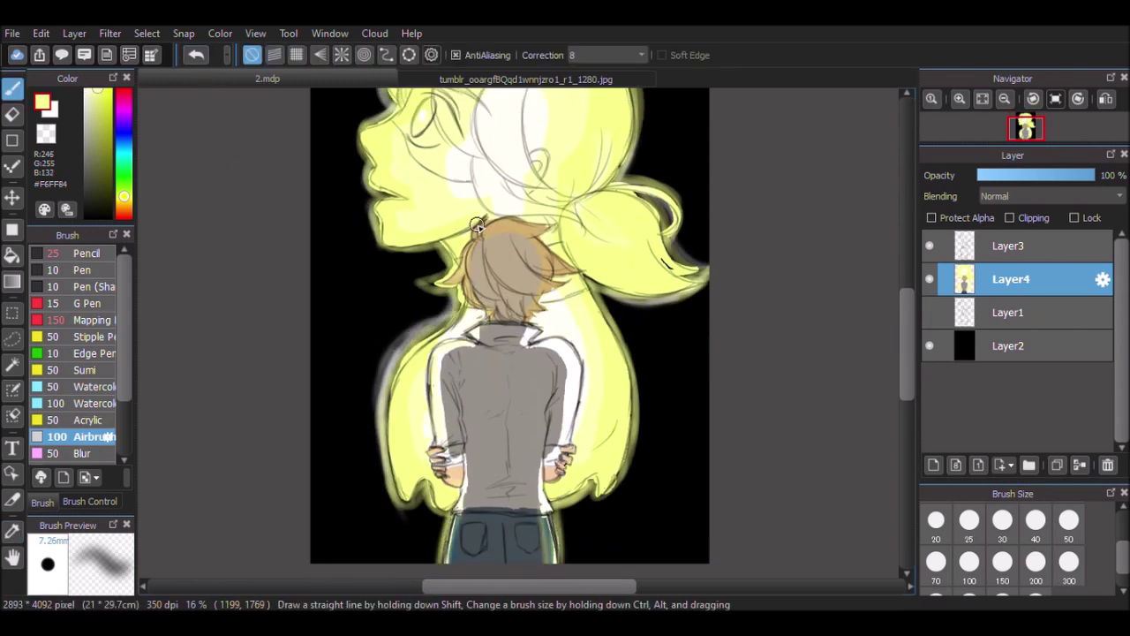
pyautogui.moveTo(902, 353); pyautogui.dragTo(902, 331)
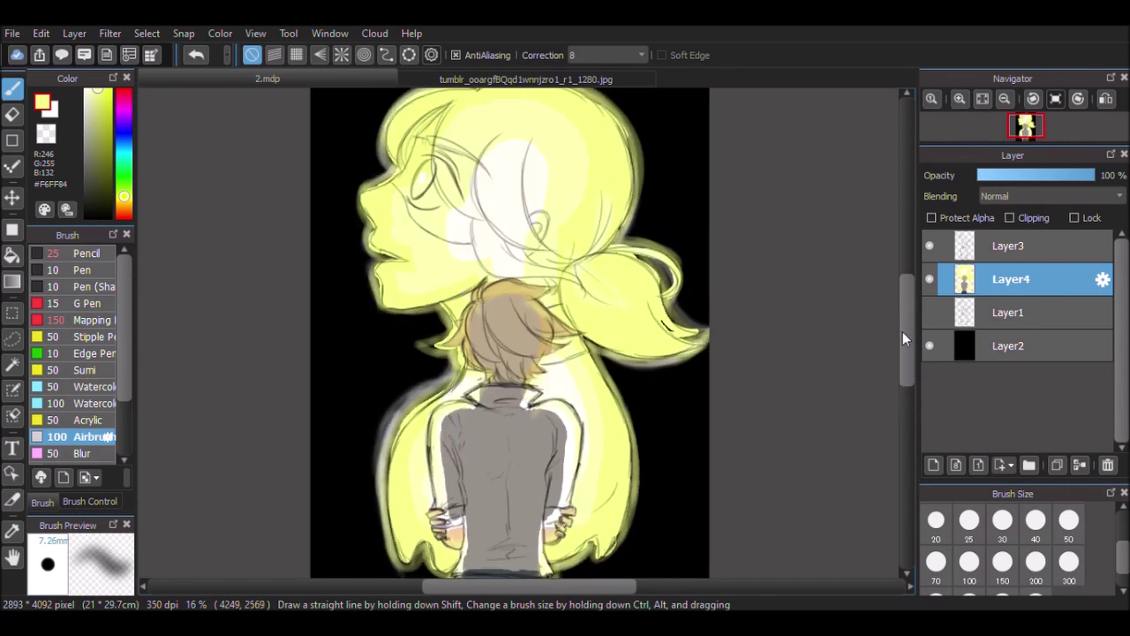
pyautogui.scroll(-1, 455, 146)
# Shade the centre of the small figure's jacket back and hair with grey #6A6A6A using the size 200 Pencil brush.
pyautogui.scroll(2, 455, 146)
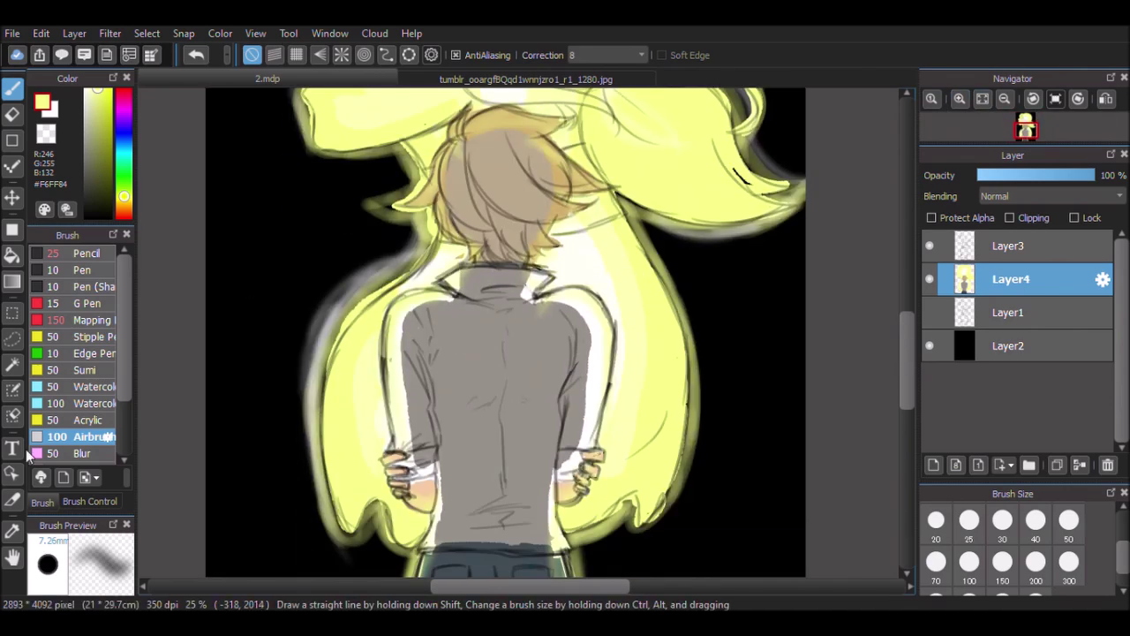
pyautogui.keyDown('alt'); pyautogui.click(494, 371); pyautogui.keyUp('alt')
pyautogui.click(86, 253)
pyautogui.click(1036, 562)
pyautogui.moveTo(491, 318); pyautogui.dragTo(497, 531)
pyautogui.moveTo(486, 163); pyautogui.dragTo(504, 223)
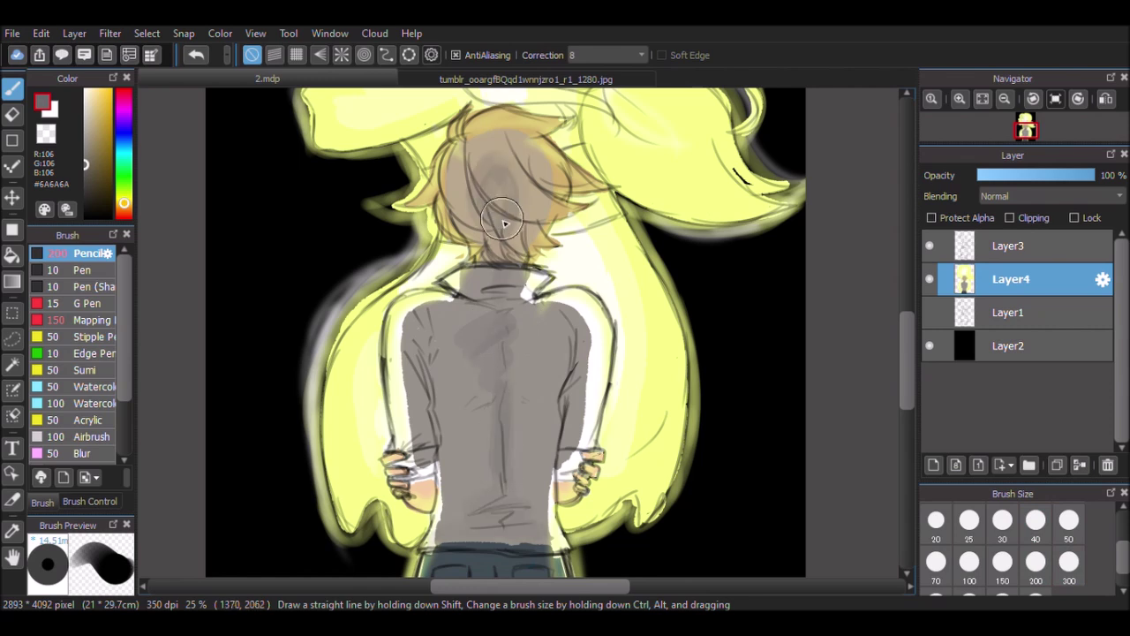
pyautogui.scroll(-2, 536, 444)
pyautogui.keyDown('alt'); pyautogui.click(508, 266); pyautogui.keyUp('alt')
pyautogui.scroll(2, 662, 282)
pyautogui.keyDown('alt'); pyautogui.click(458, 262); pyautogui.keyUp('alt')
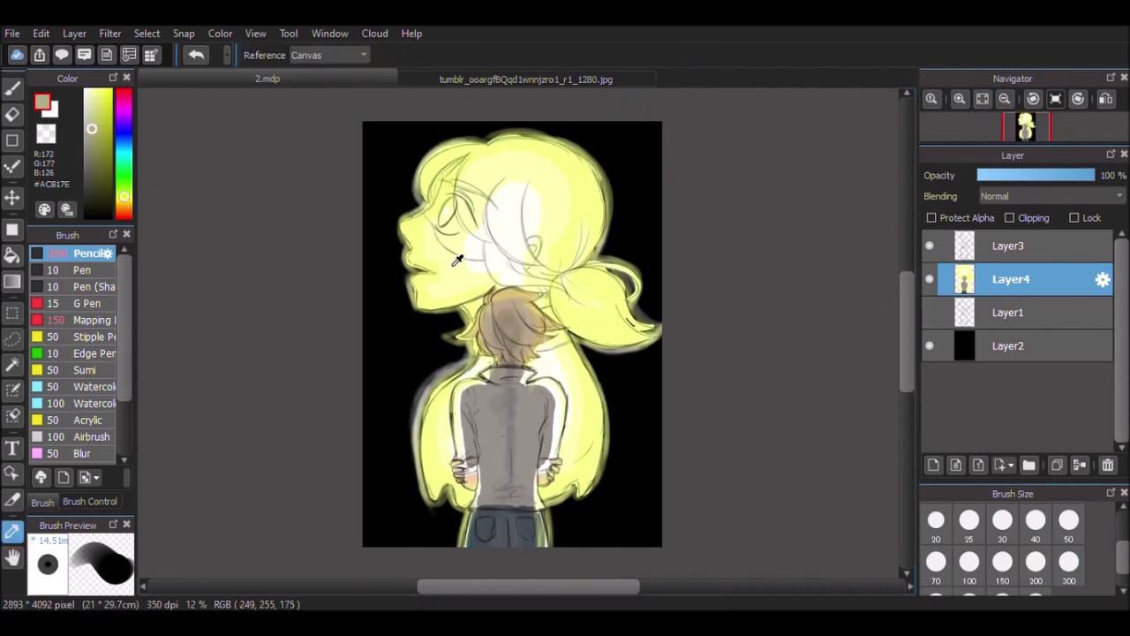
pyautogui.moveTo(405, 144)
pyautogui.mouseDown()
pyautogui.moveTo(442, 325)
pyautogui.moveTo(406, 494)
pyautogui.mouseUp()
pyautogui.click(196, 54)
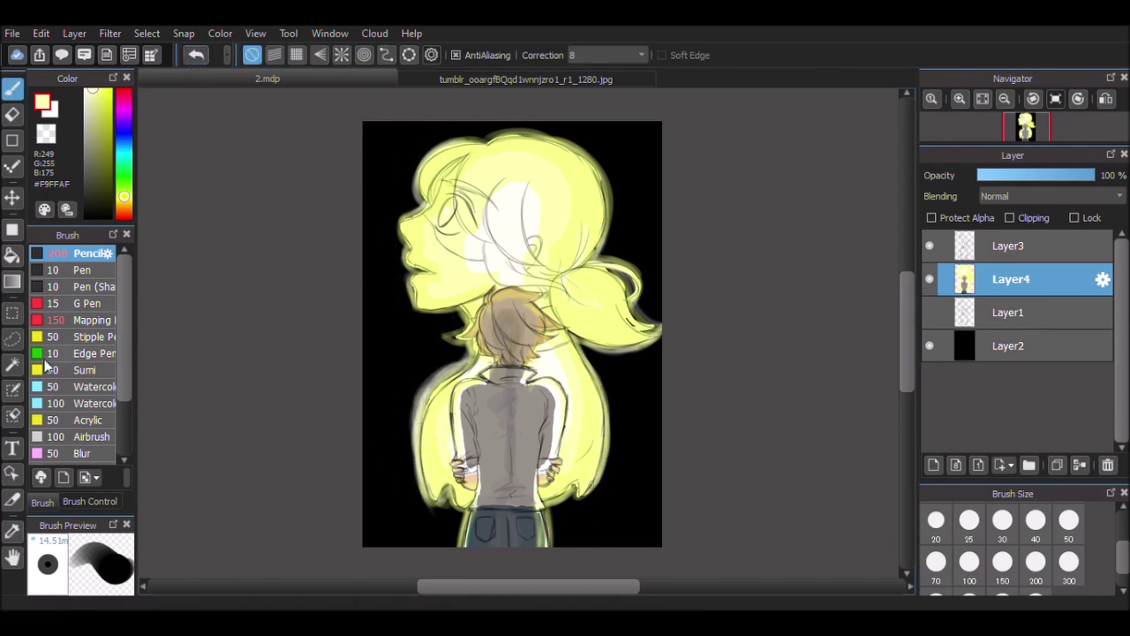
# Add the white text "25913" and place it across the upper back of the small figure's jacket.
pyautogui.click(12, 448)
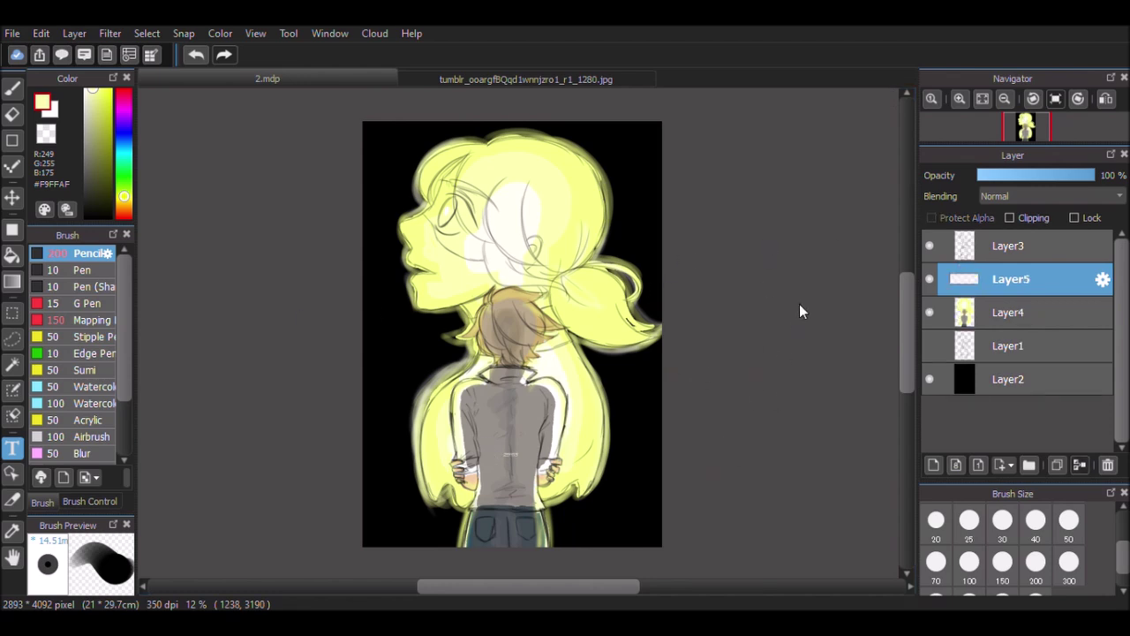
pyautogui.write('25913')
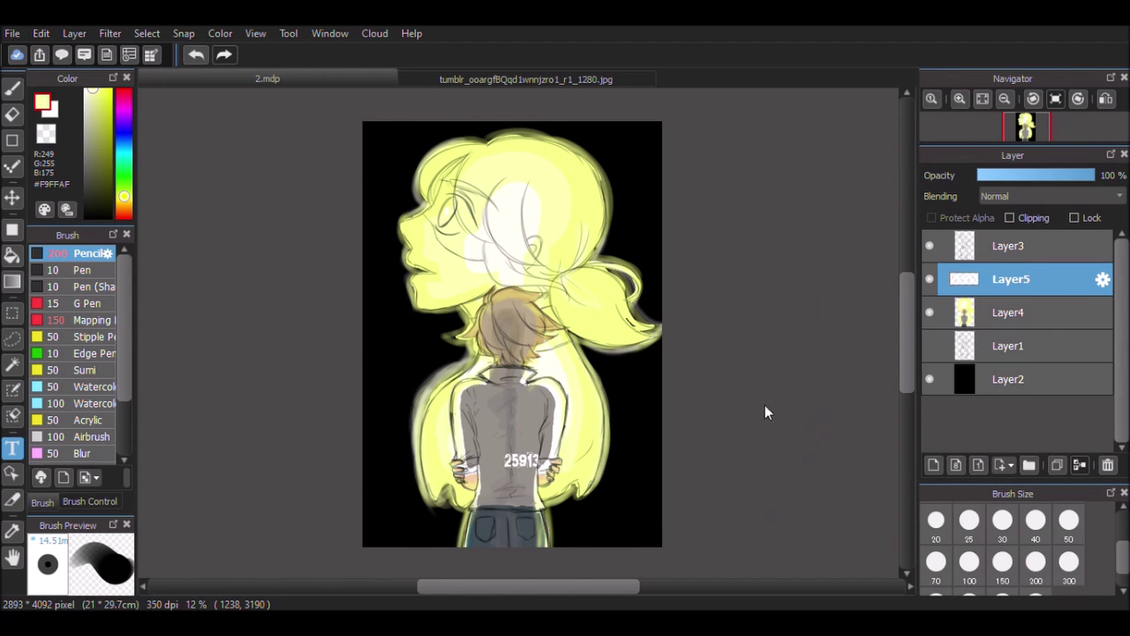
pyautogui.moveTo(536, 472); pyautogui.dragTo(519, 413)
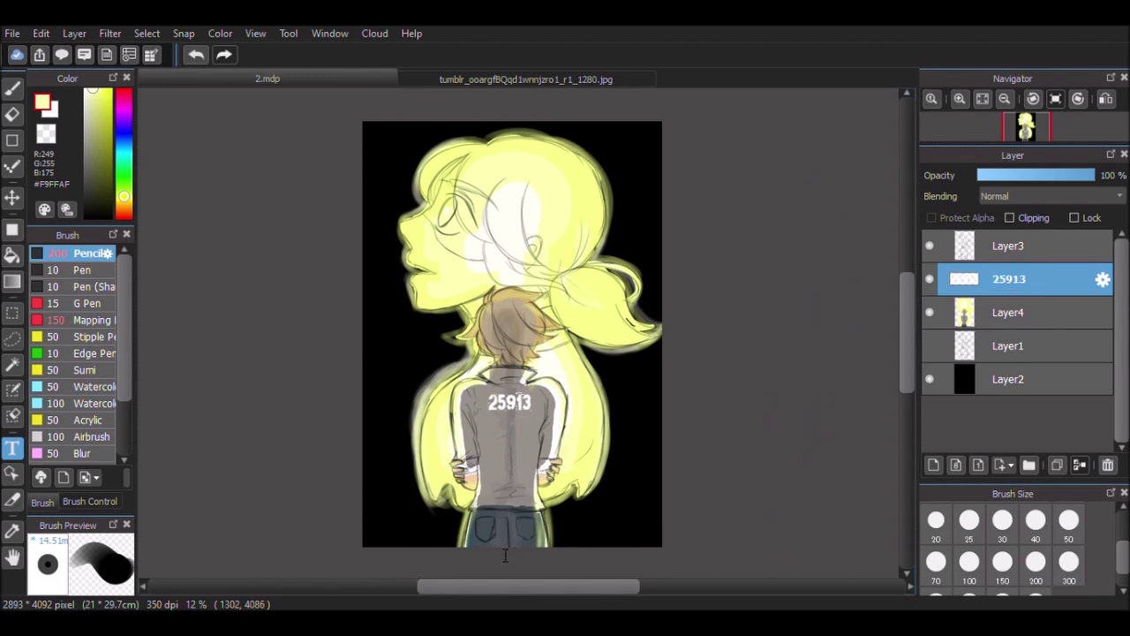
# Touch up the jacket's sleeve ends around the hands on Layer4 in grey #969289 with the size 150 Mapping Pen.
pyautogui.scroll(5, 518, 456)
pyautogui.click(85, 160)
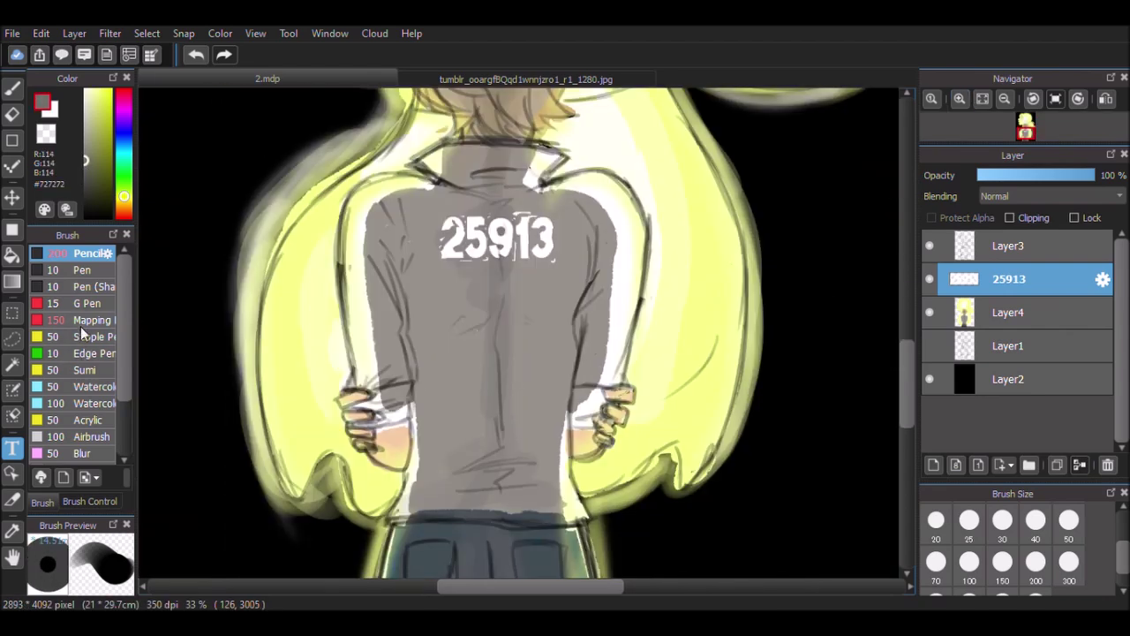
pyautogui.click(93, 320)
pyautogui.keyDown('alt'); pyautogui.click(371, 388); pyautogui.keyUp('alt')
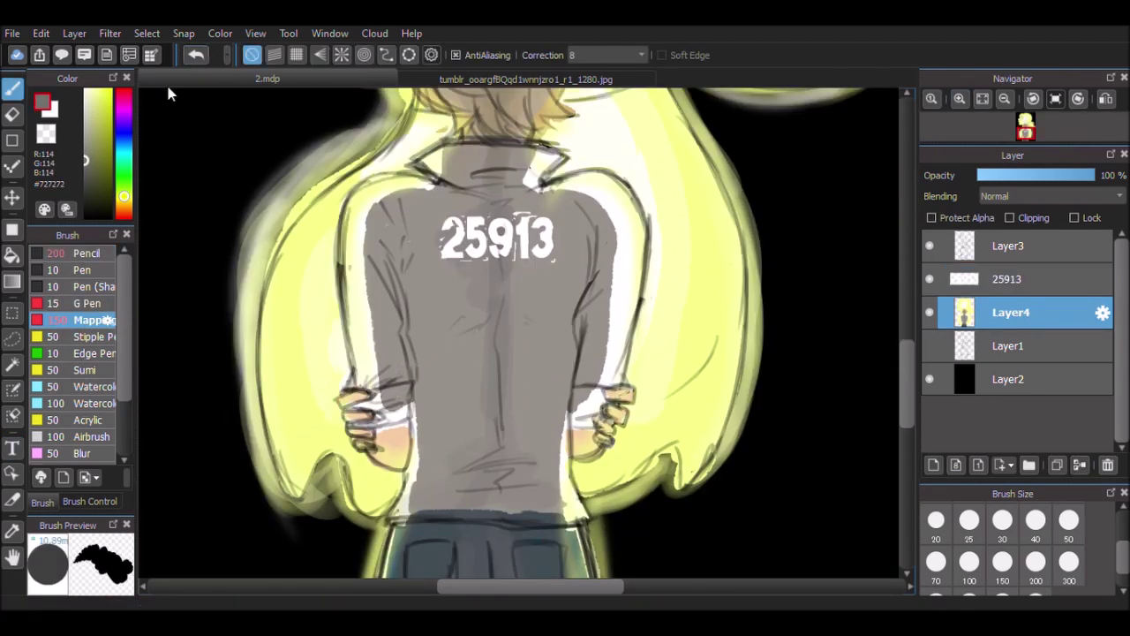
pyautogui.keyDown('alt'); pyautogui.click(395, 381); pyautogui.keyUp('alt')
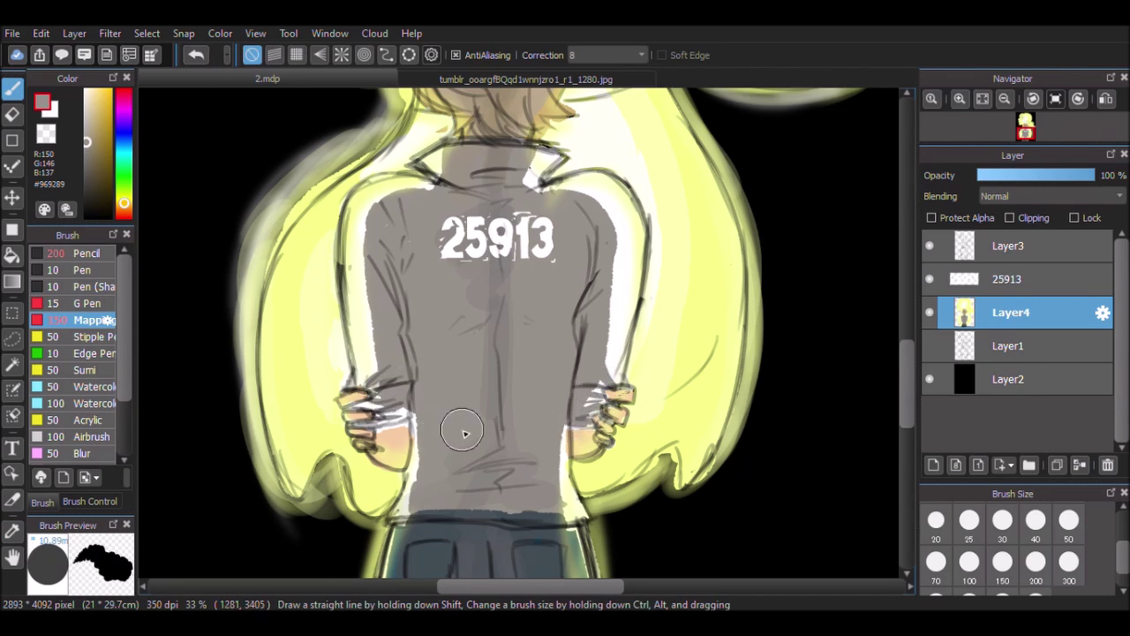
# Tint the small figure's forearms pink with the size 200 Pencil brush, using #E17480 and the paler #CFACAF.
pyautogui.scroll(-3, 901, 225)
pyautogui.scroll(3, 521, 371)
pyautogui.click(89, 254)
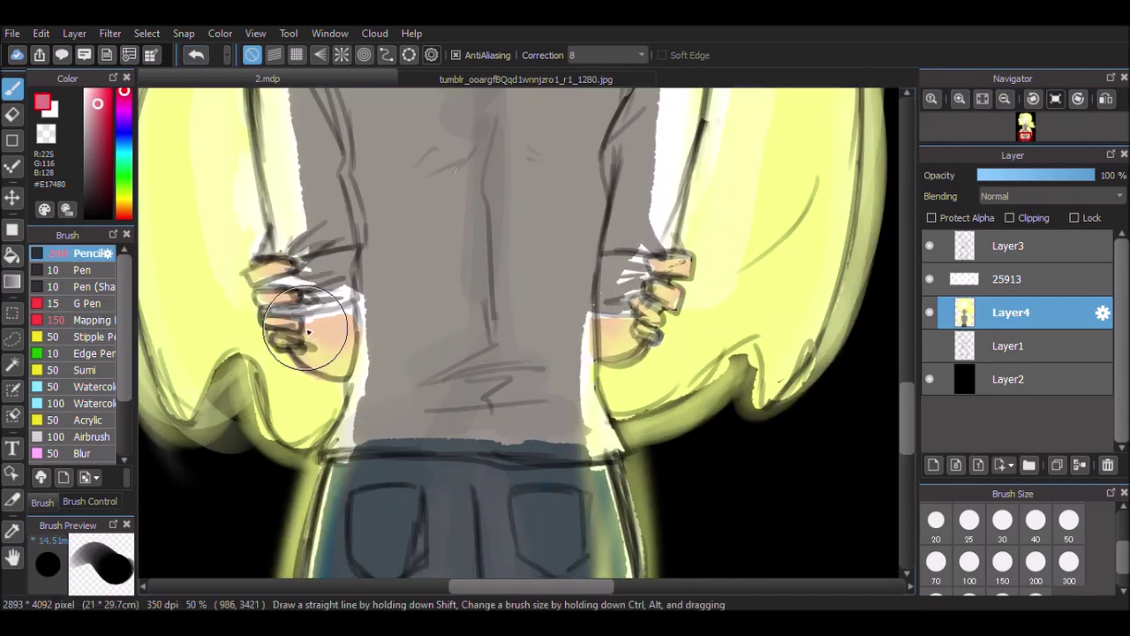
pyautogui.click(88, 113)
pyautogui.click(1004, 98)
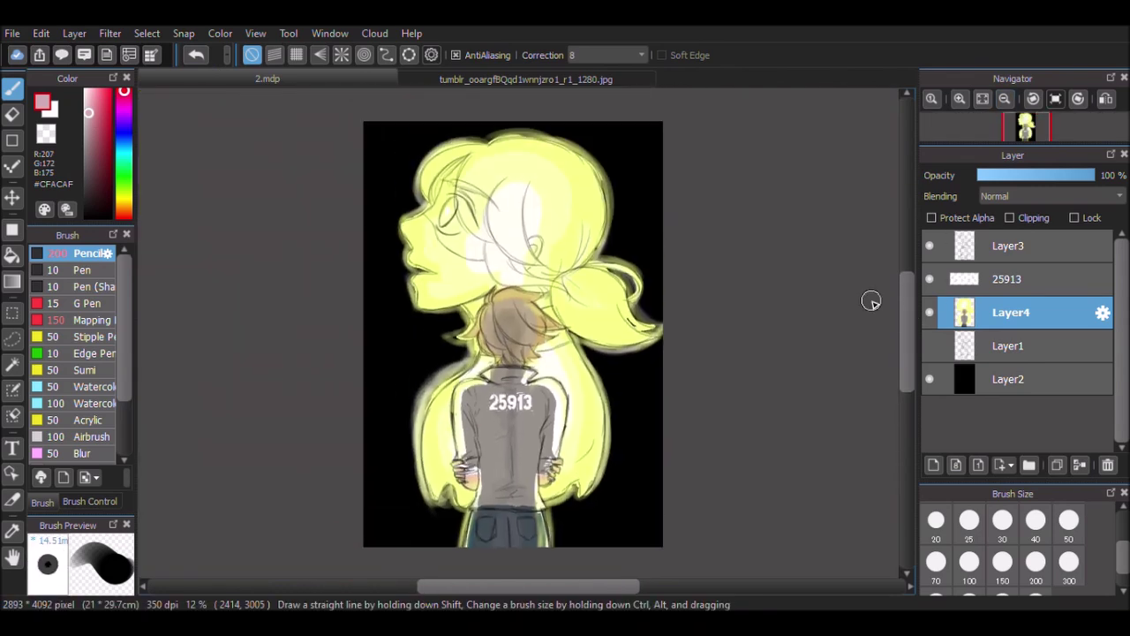